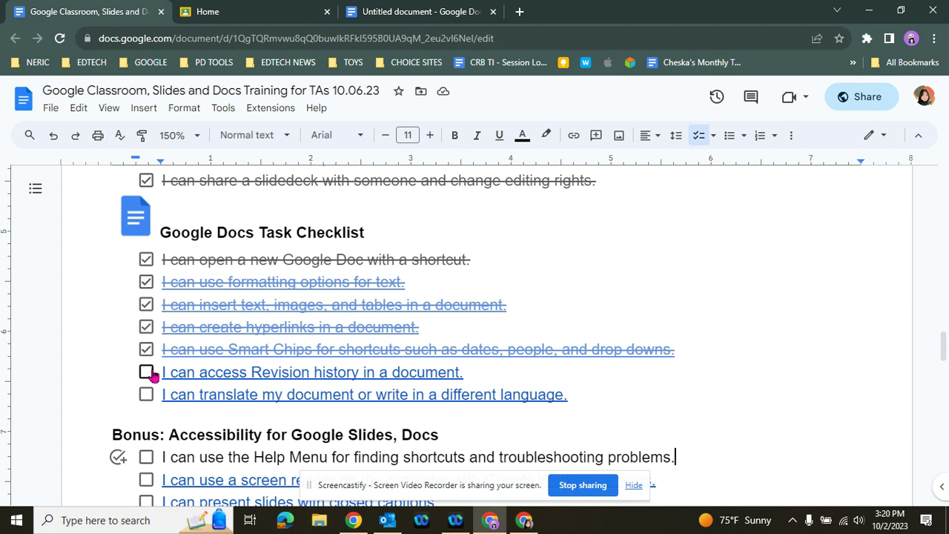
# - Check off the revision-history and translate-document items in the Google Docs checklist
pyautogui.click(147, 372)
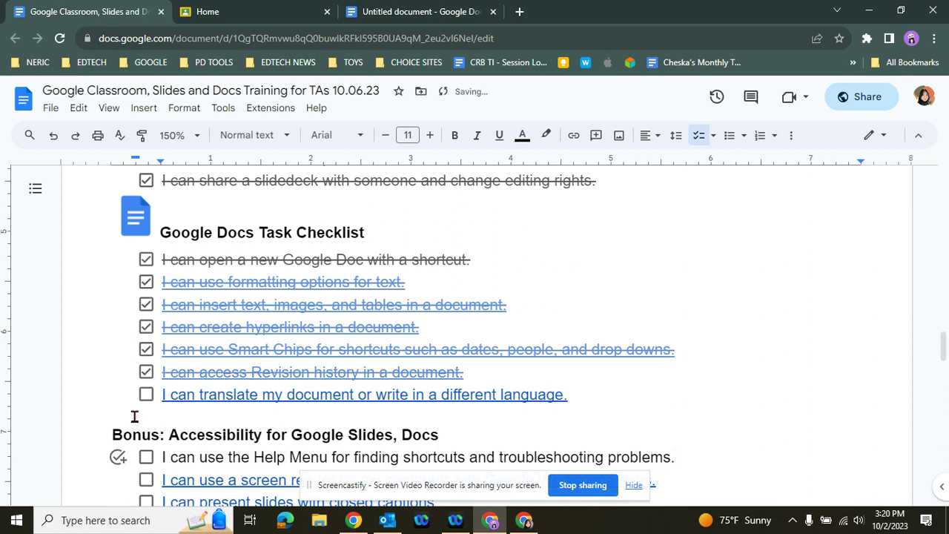
pyautogui.click(143, 401)
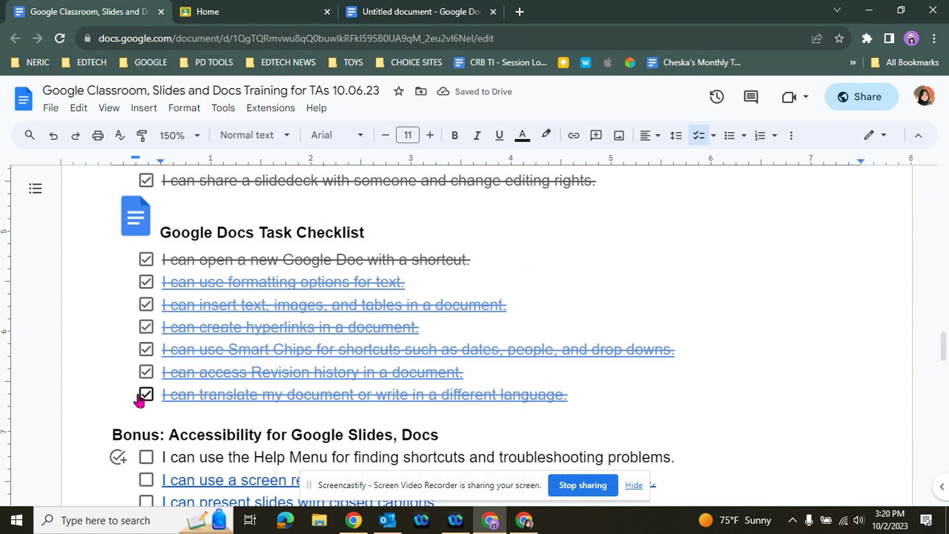
# - Switch to the George Washington report, read through it, and place the cursor in the first paragraph
pyautogui.click(404, 11)
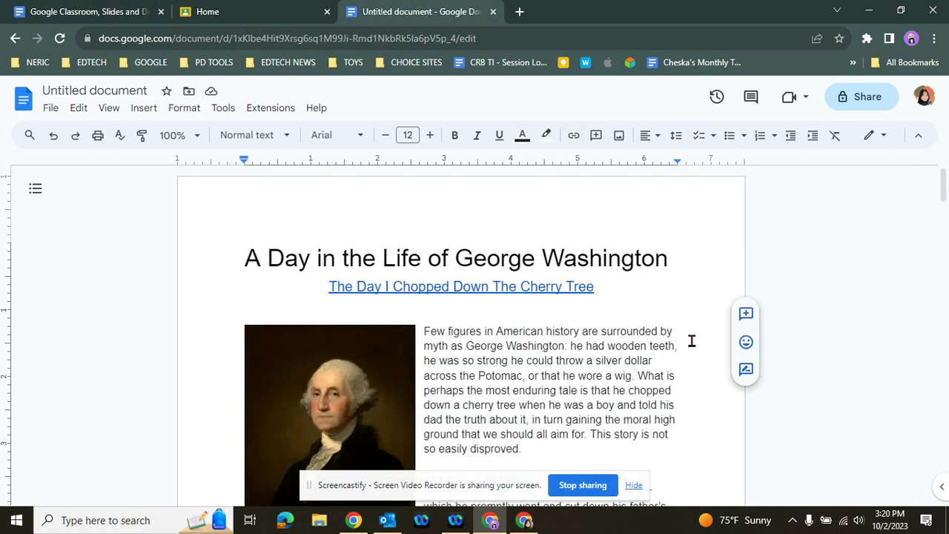
pyautogui.scroll(-2, 690, 340)
pyautogui.scroll(-6, 691, 340)
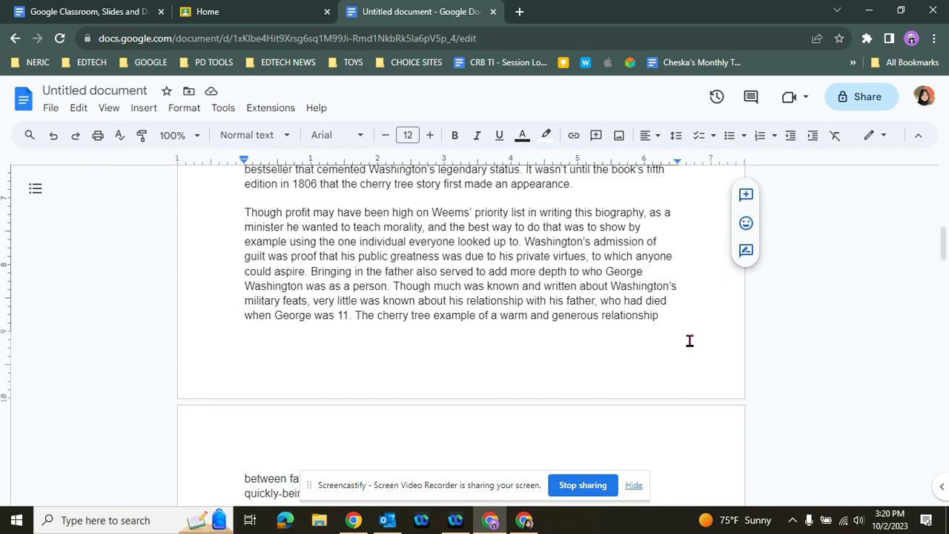
pyautogui.scroll(8, 689, 345)
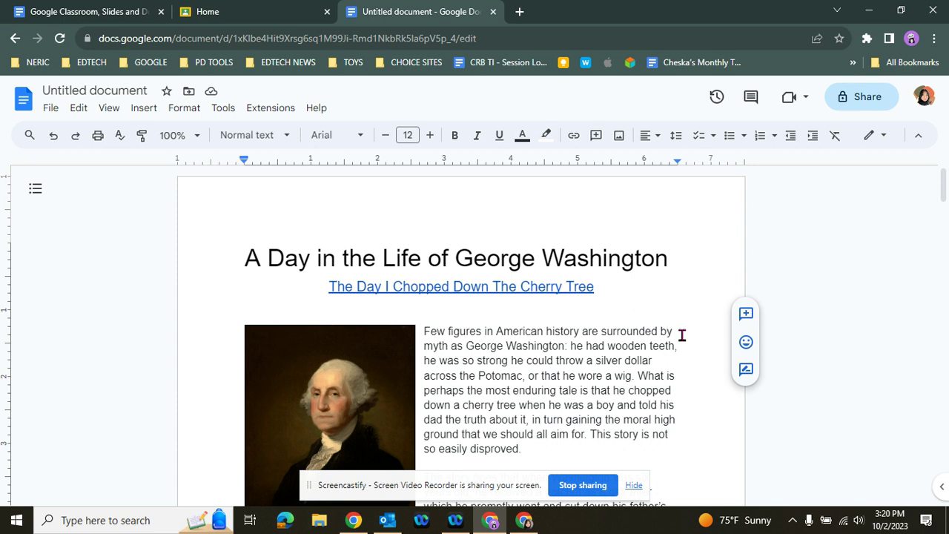
pyautogui.click(671, 332)
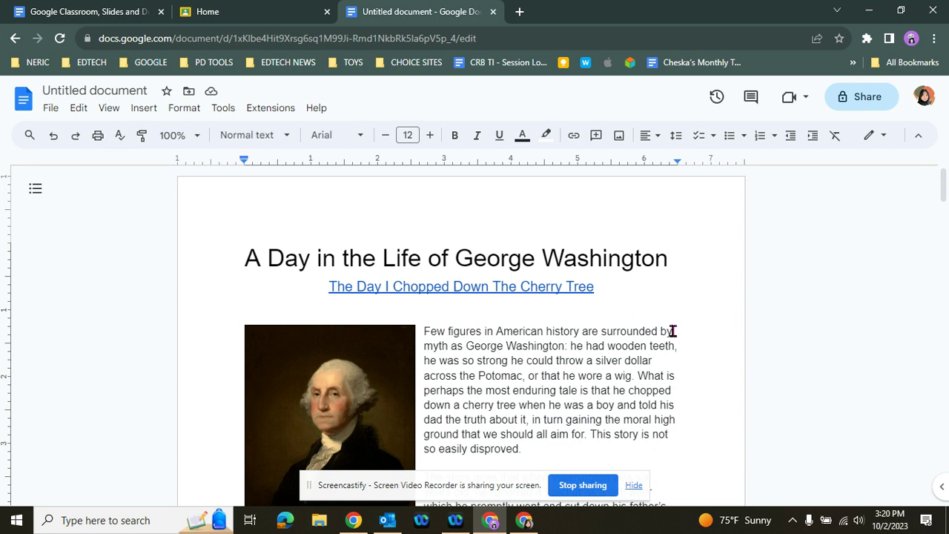
pyautogui.click(673, 330)
# - Open the report's version history through File > Version history > See version history
pyautogui.click(51, 109)
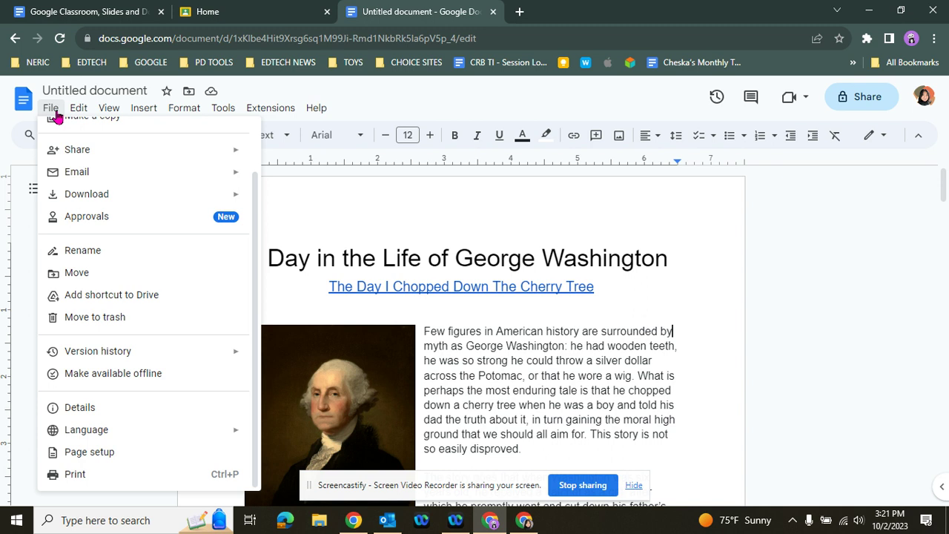
pyautogui.moveTo(106, 354)
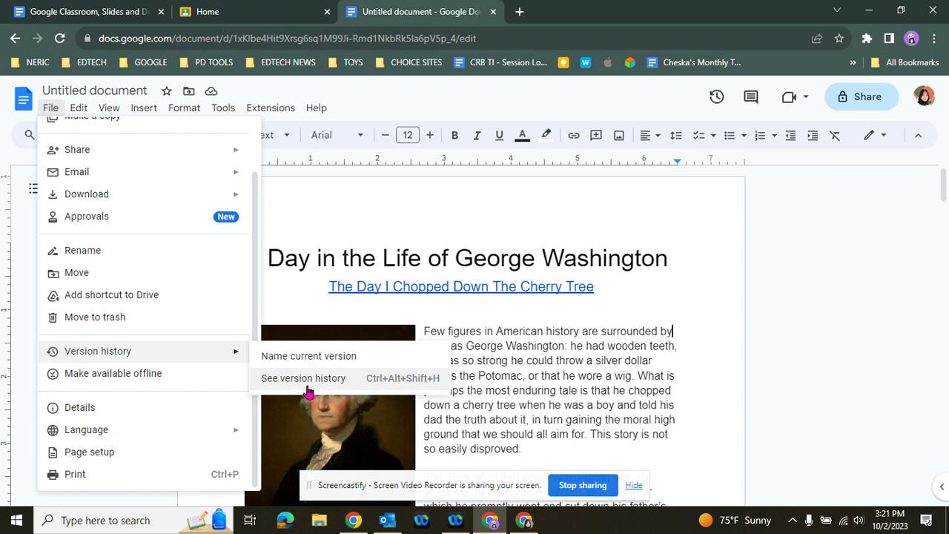
pyautogui.click(339, 386)
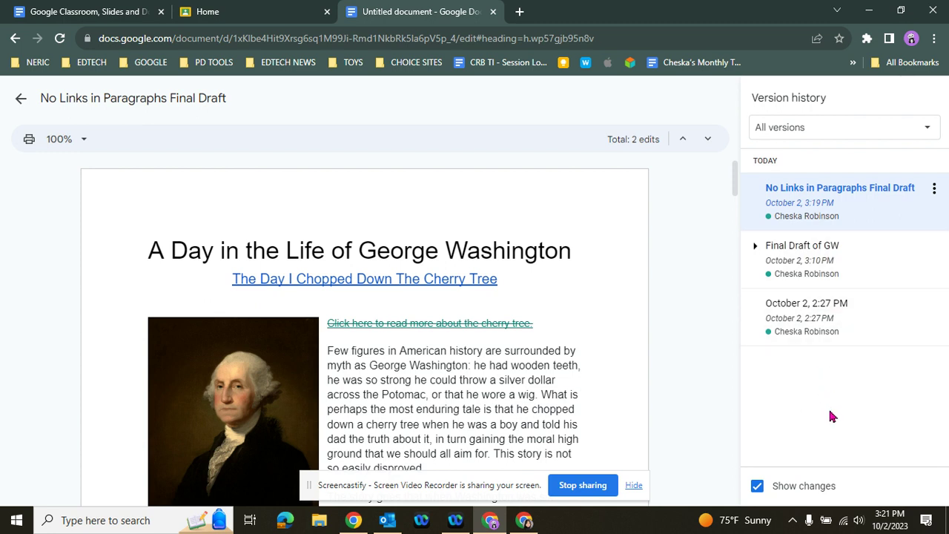
# - Preview the October 2, 2:27 PM version, then review the Final Draft of GW version
pyautogui.click(858, 333)
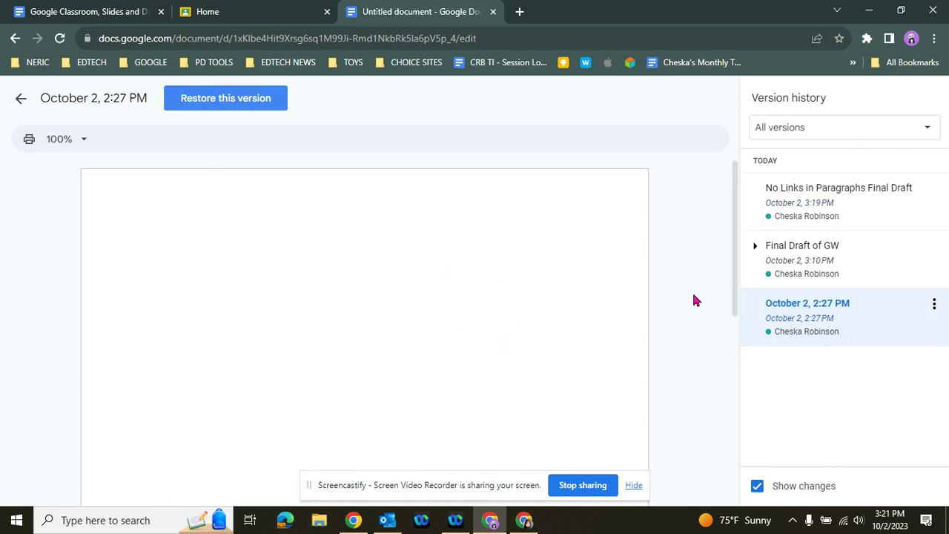
pyautogui.click(791, 263)
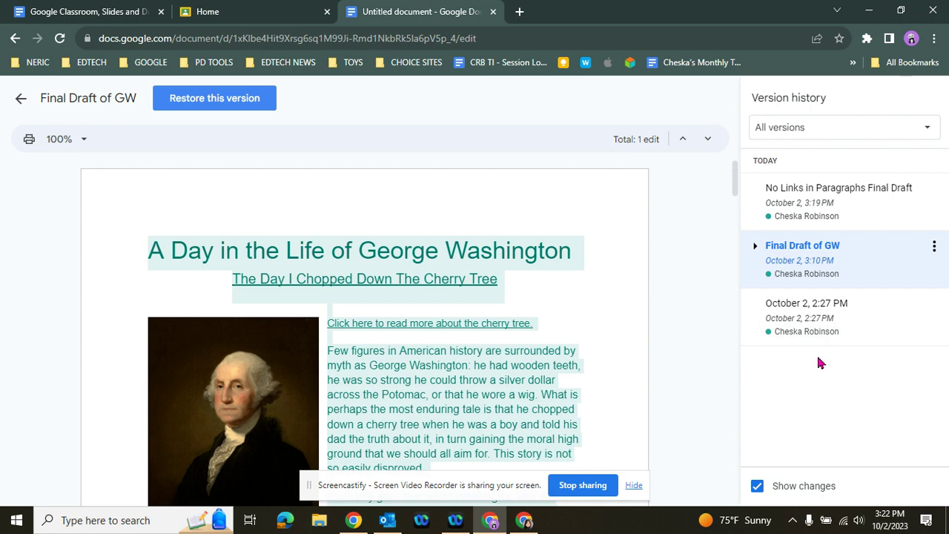
pyautogui.click(842, 248)
pyautogui.scroll(-3, 584, 363)
pyautogui.scroll(2, 472, 272)
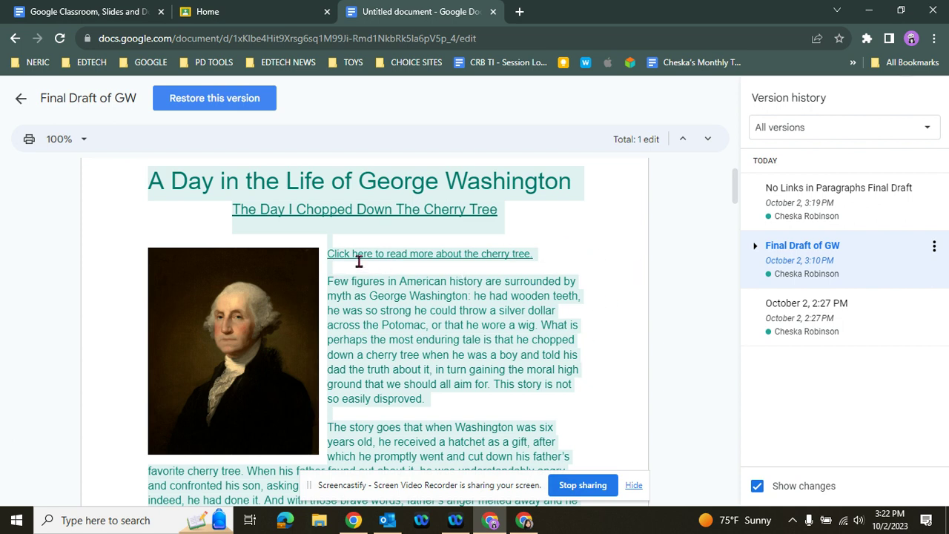
# - Review the No Links in Paragraphs Final Draft version, then exit version history
pyautogui.click(857, 214)
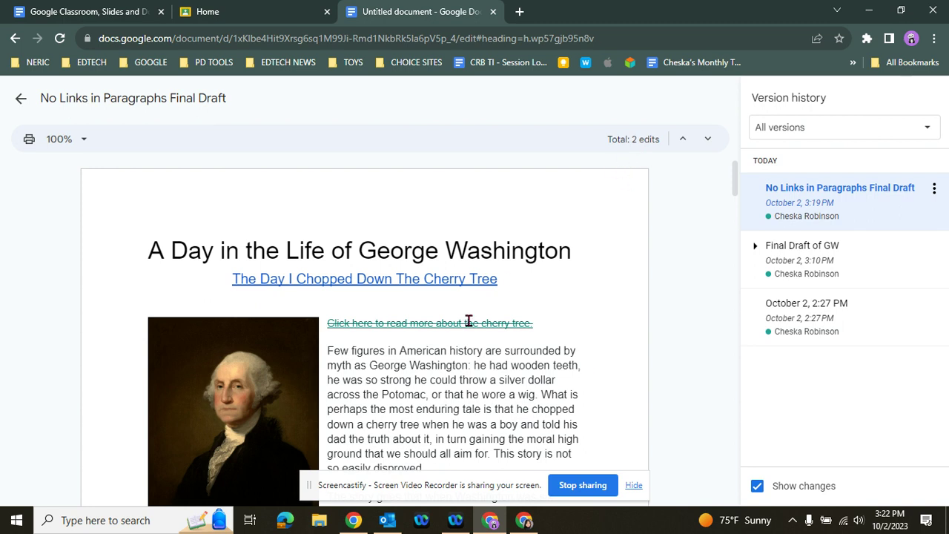
pyautogui.scroll(-3, 590, 316)
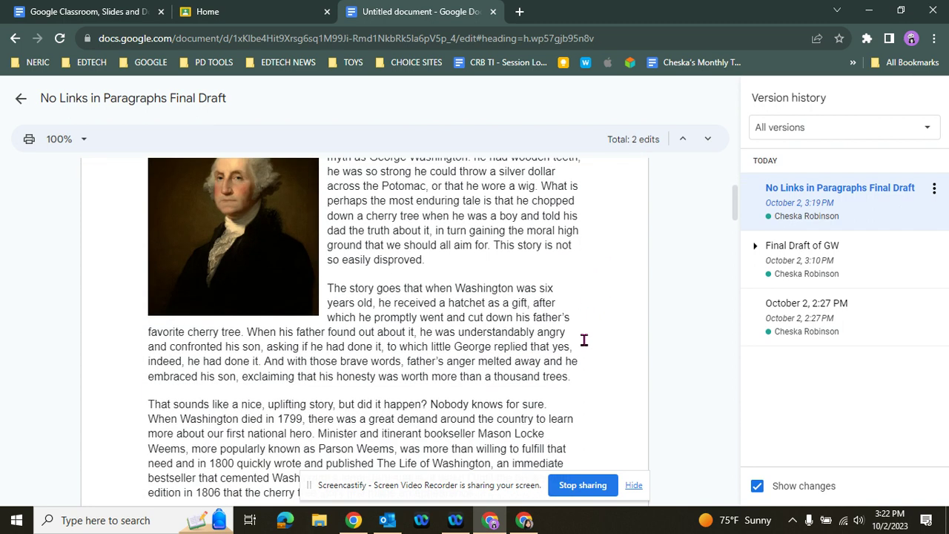
pyautogui.scroll(-10, 578, 330)
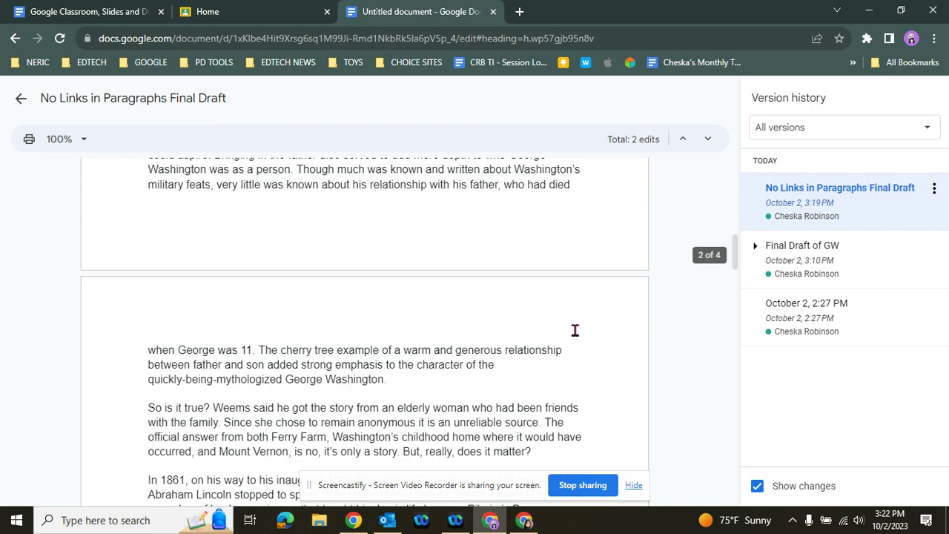
pyautogui.scroll(12, 574, 332)
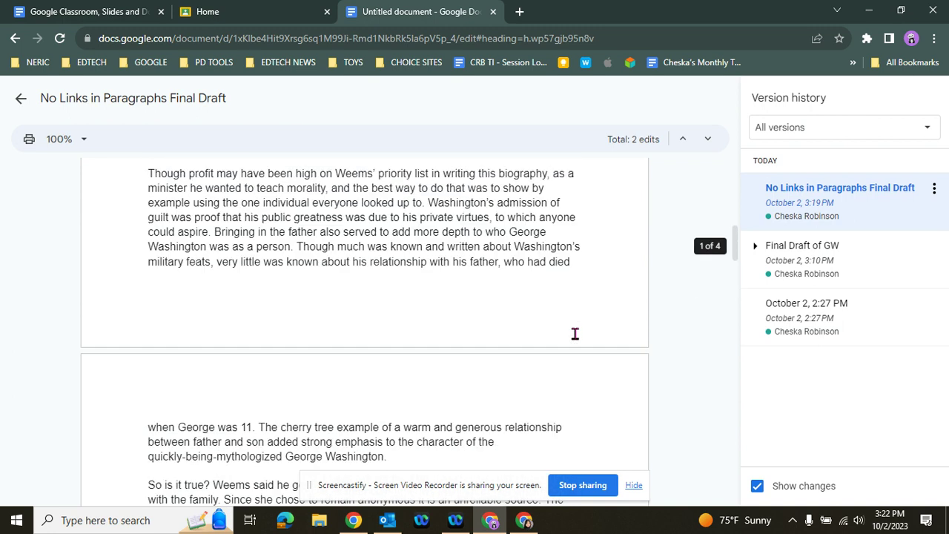
pyautogui.scroll(3, 574, 334)
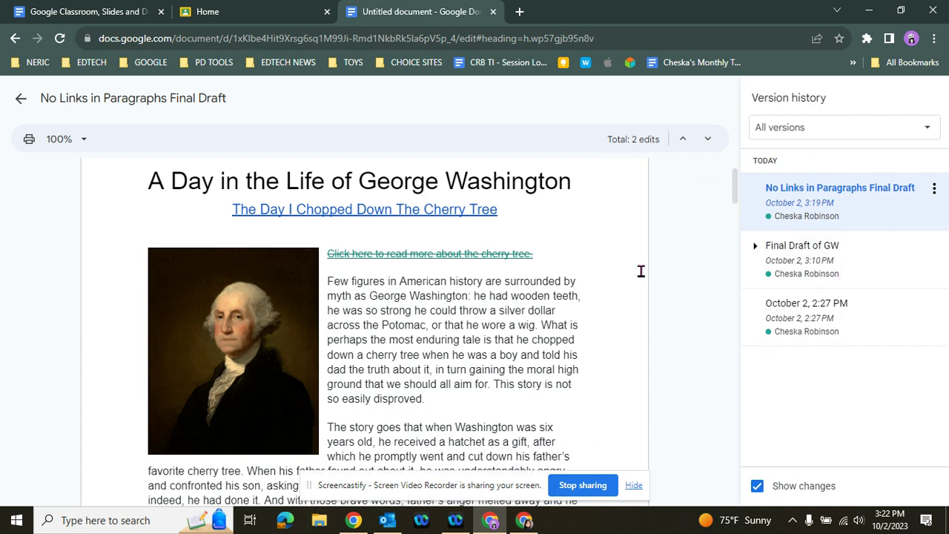
pyautogui.scroll(1, 571, 334)
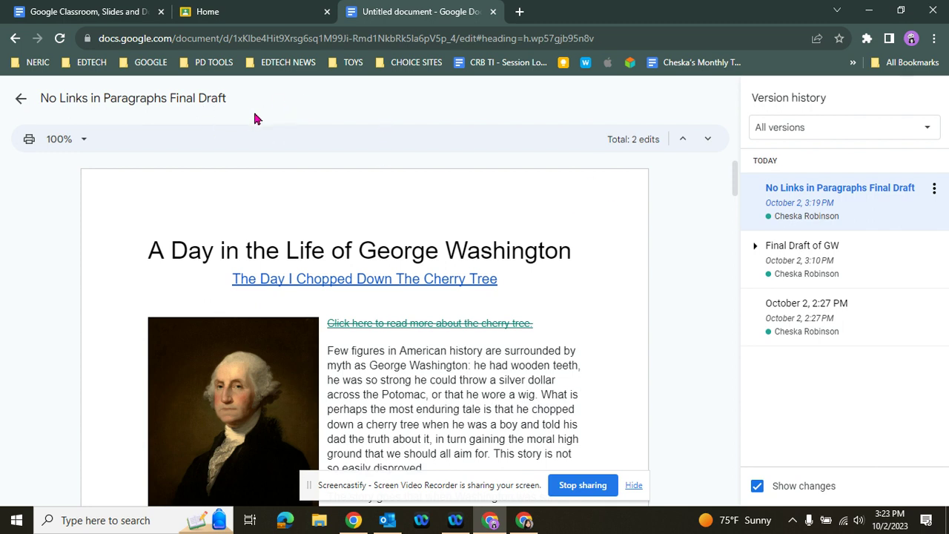
pyautogui.click(19, 98)
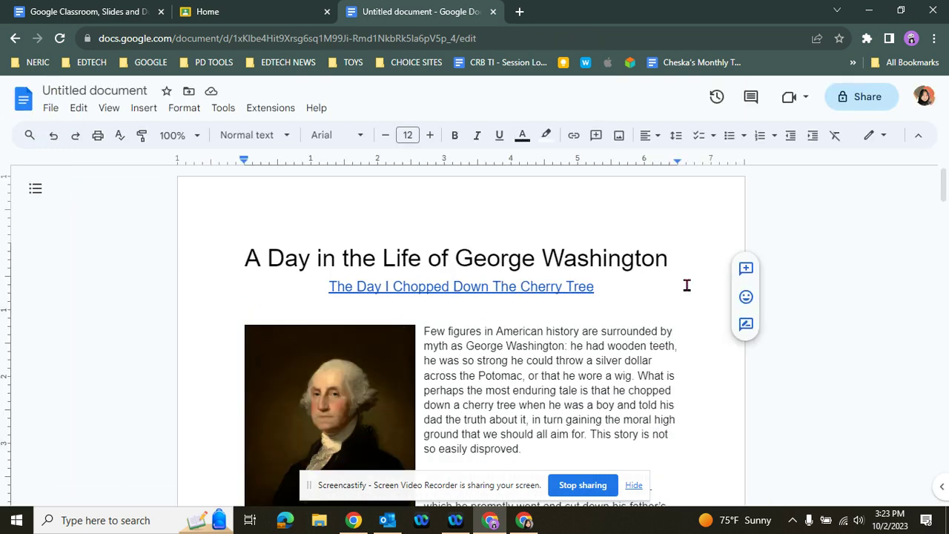
# - Scroll through the current report to check its title, linked subtitle, portrait and paragraphs
pyautogui.scroll(-4, 689, 301)
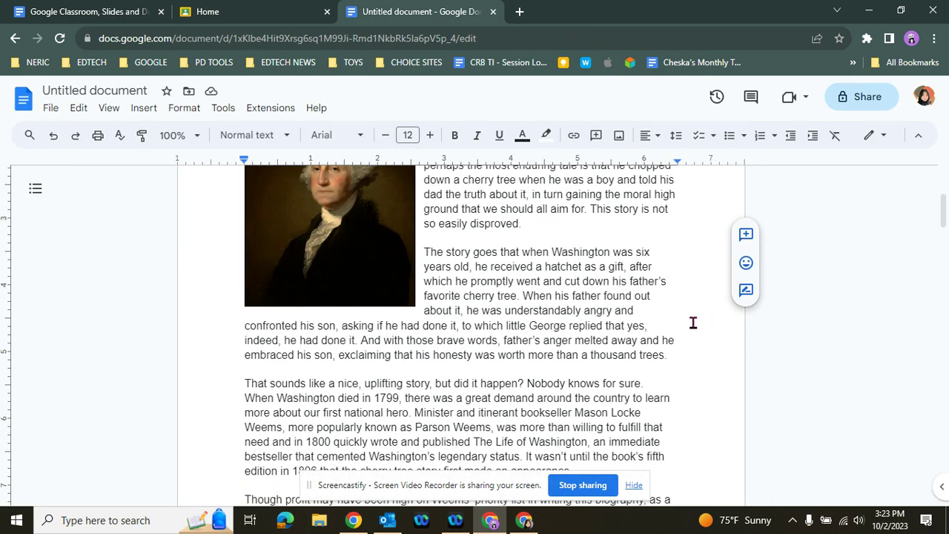
pyautogui.scroll(-15, 692, 323)
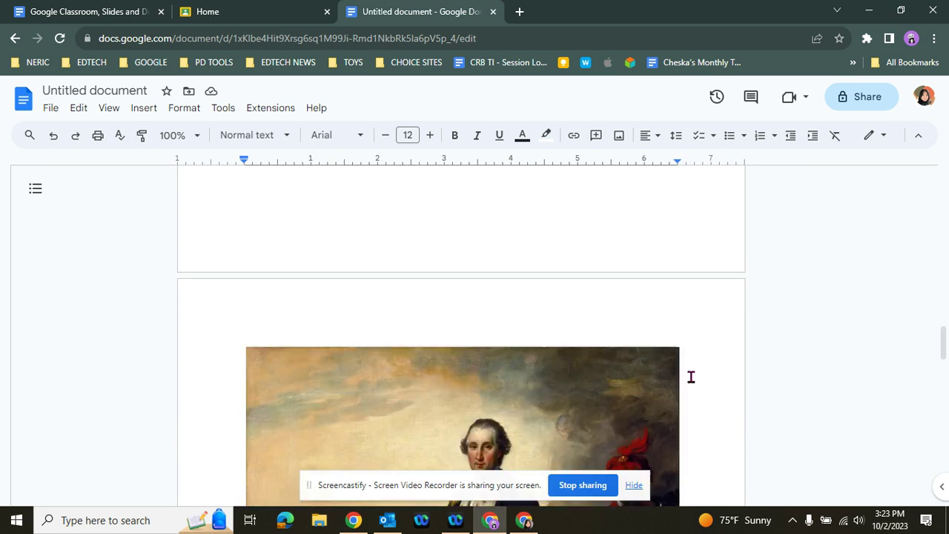
pyautogui.scroll(-6, 689, 378)
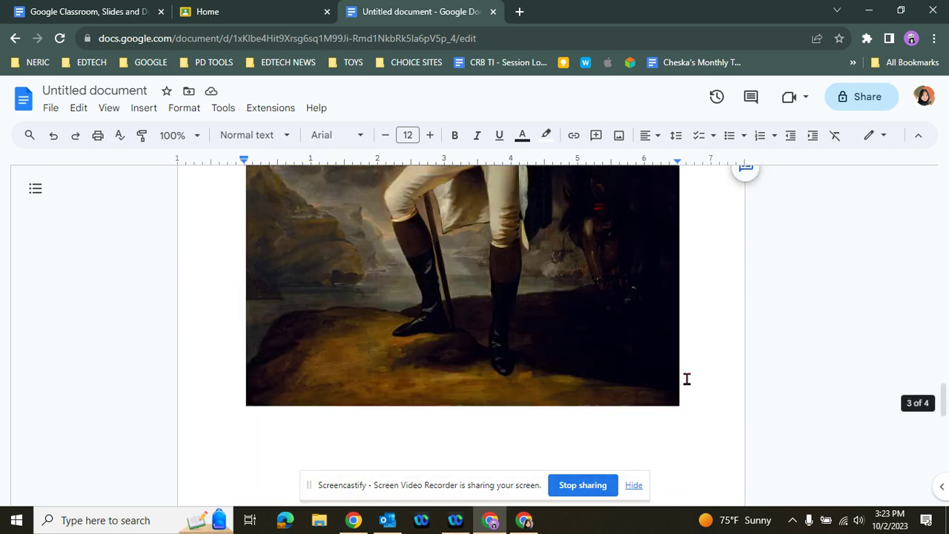
pyautogui.scroll(5, 688, 400)
pyautogui.scroll(-10, 687, 372)
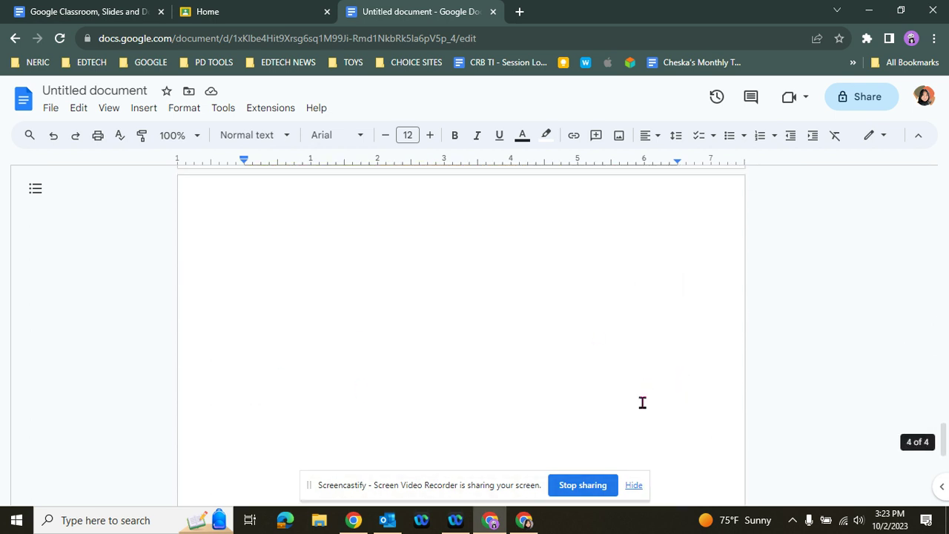
pyautogui.scroll(20, 675, 334)
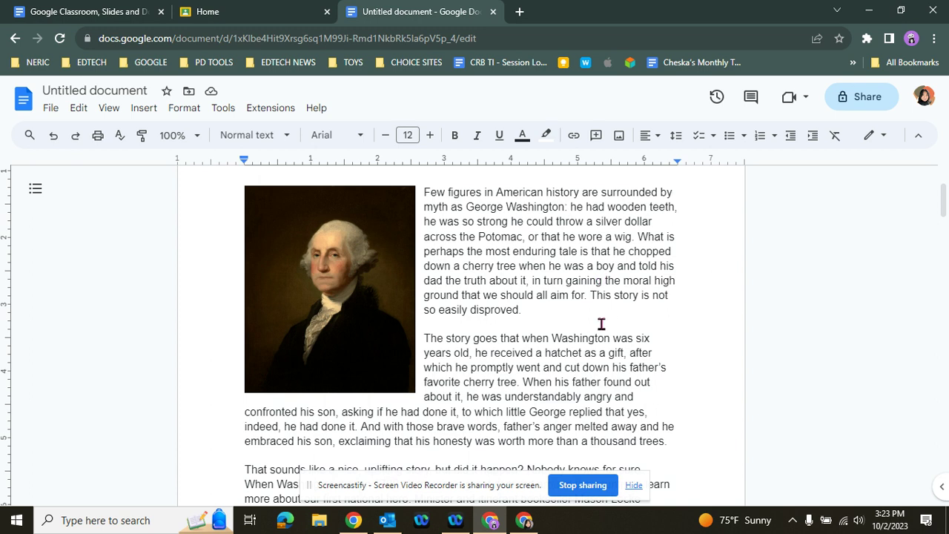
pyautogui.scroll(2, 594, 330)
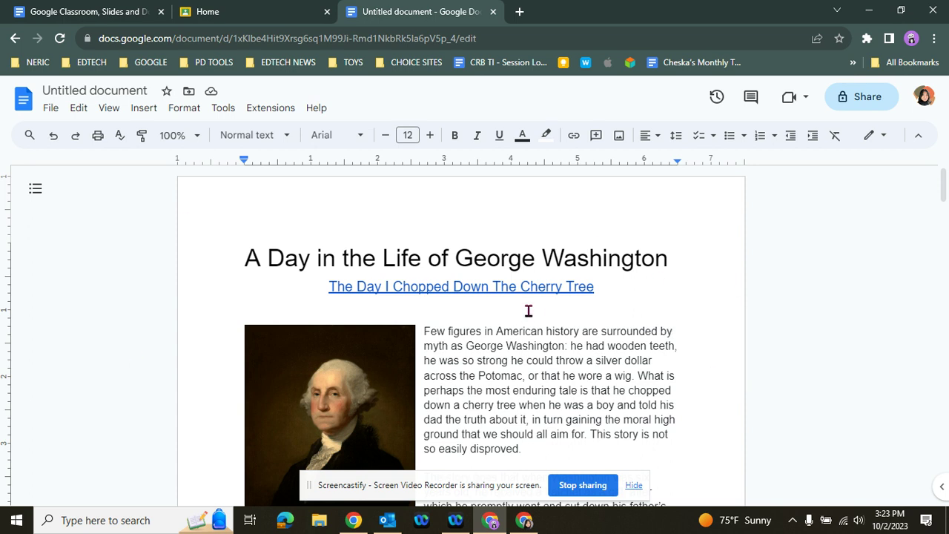
pyautogui.click(669, 296)
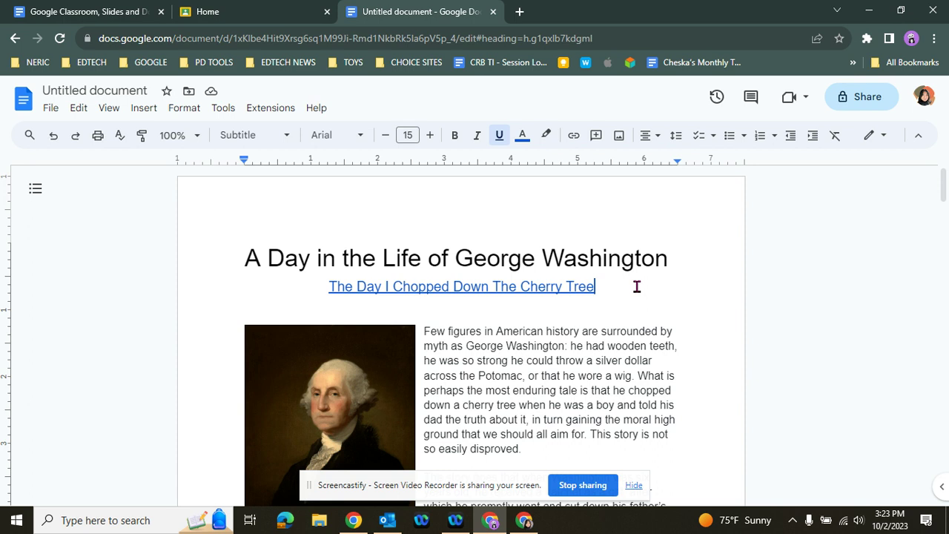
pyautogui.scroll(-1, 636, 286)
pyautogui.scroll(-2, 636, 286)
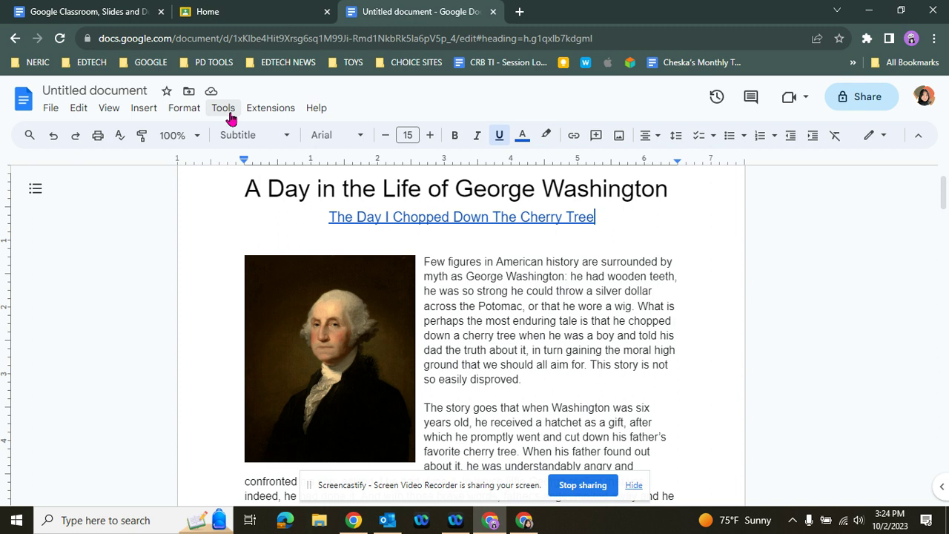
# - Start a translated copy via Tools > Translate document, titled 'GW Dari'
pyautogui.click(224, 110)
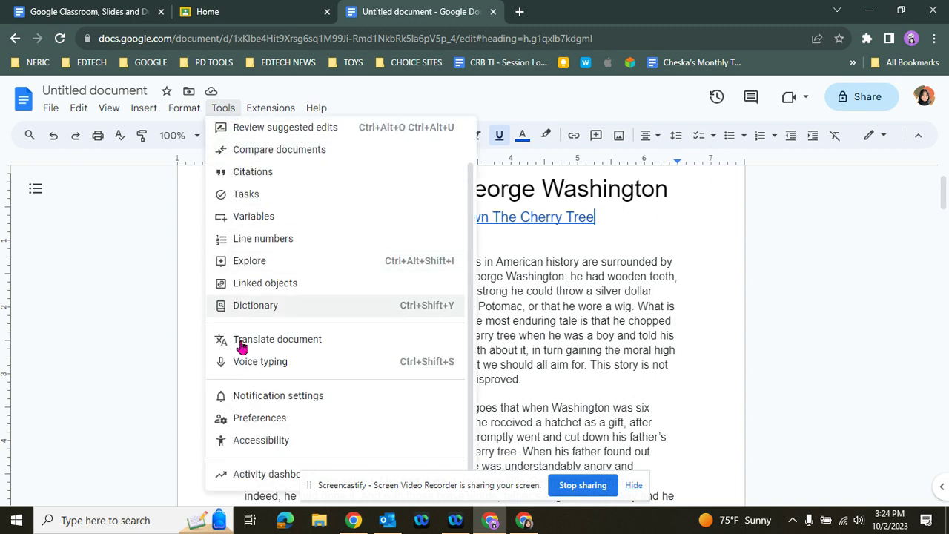
pyautogui.click(338, 340)
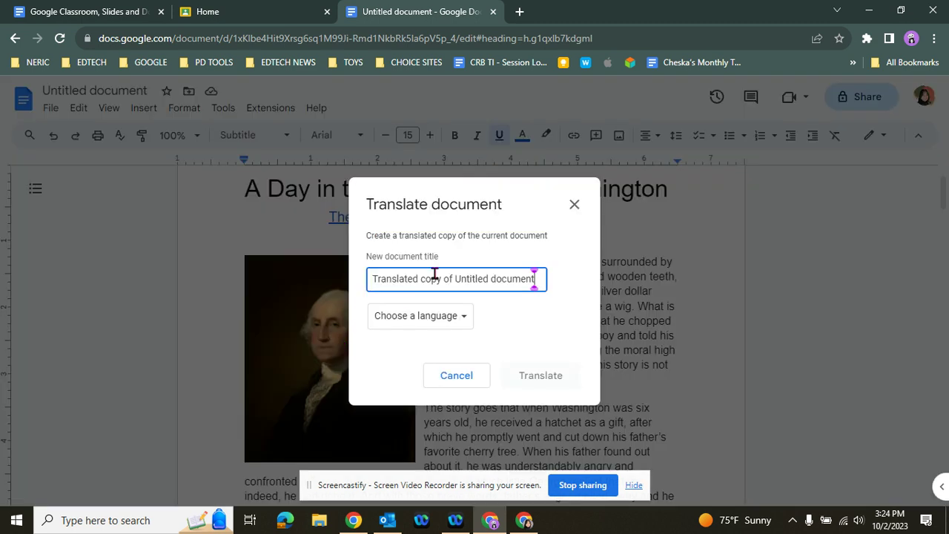
pyautogui.tripleClick(432, 278)
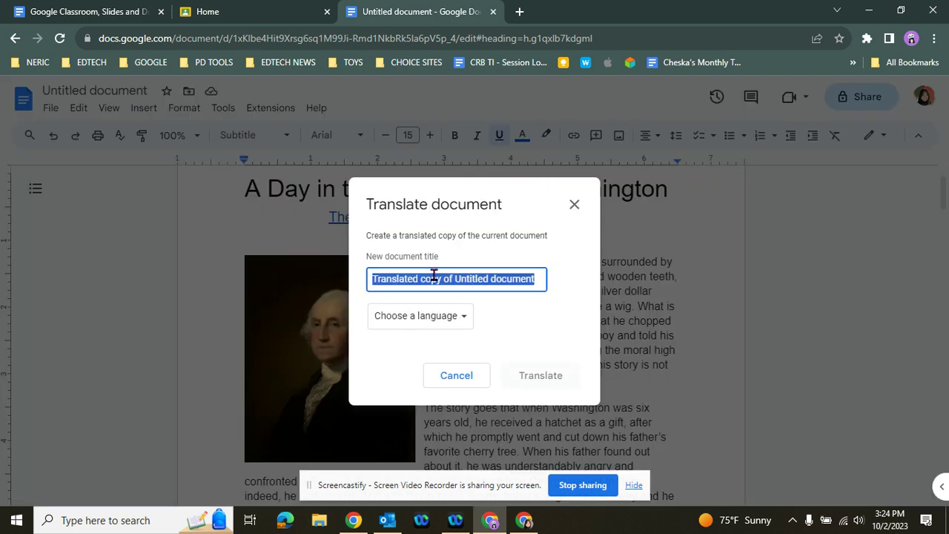
pyautogui.press('BackSpace')
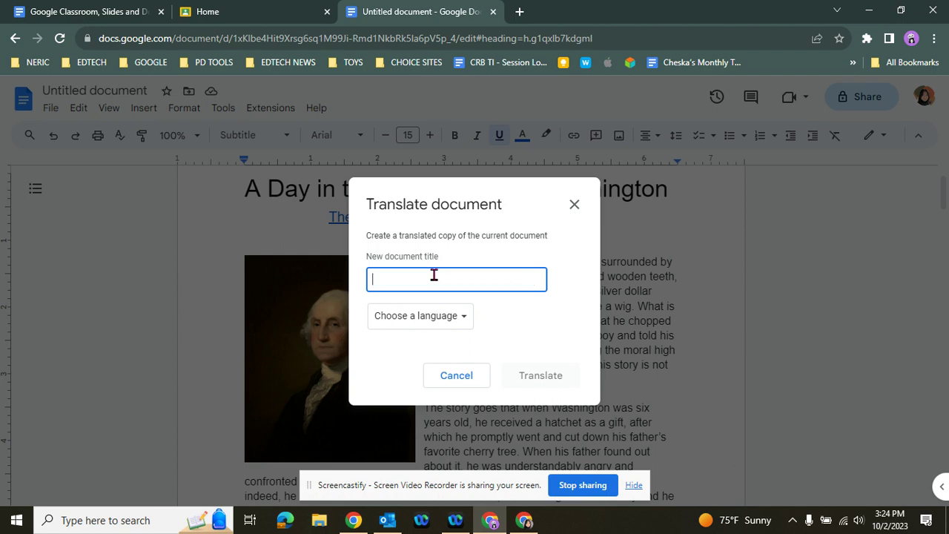
pyautogui.write('GW')
pyautogui.write('Dari')
pyautogui.click(533, 320)
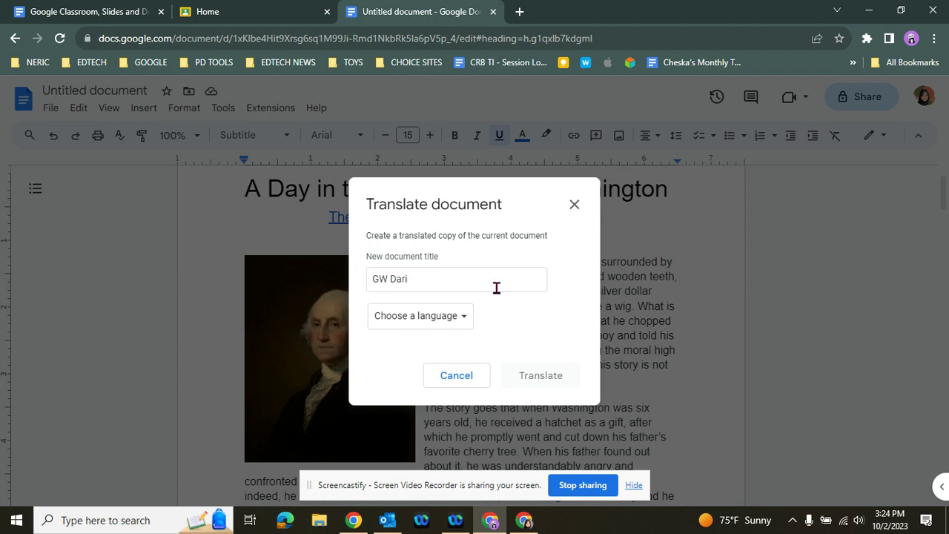
# - Choose Tajik as the translation language
pyautogui.click(465, 317)
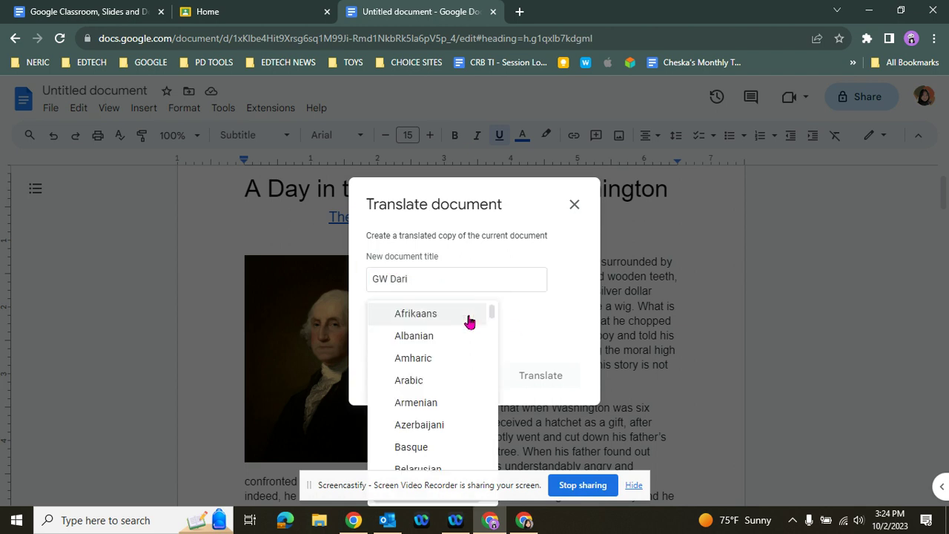
pyautogui.scroll(-1, 470, 352)
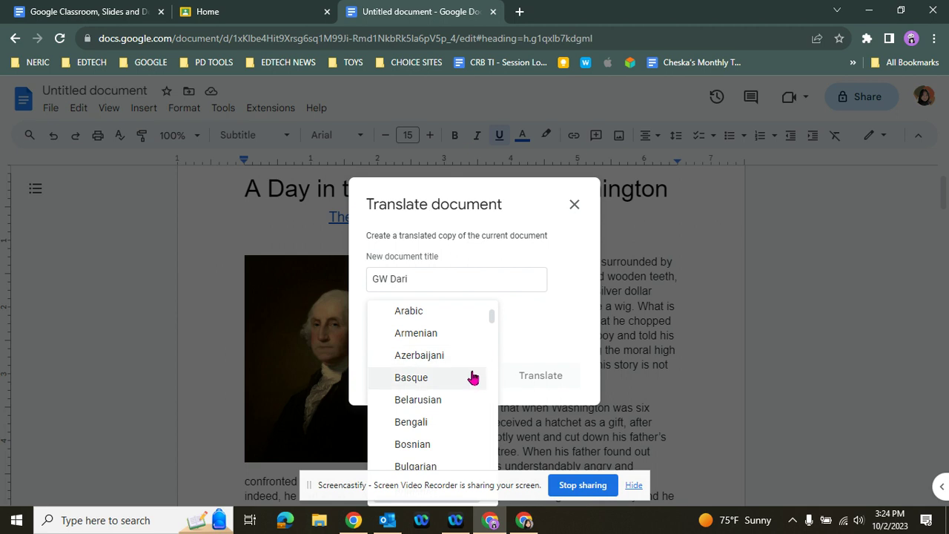
pyautogui.scroll(-6, 463, 392)
pyautogui.scroll(-5, 452, 406)
pyautogui.scroll(5, 453, 400)
pyautogui.scroll(2, 456, 398)
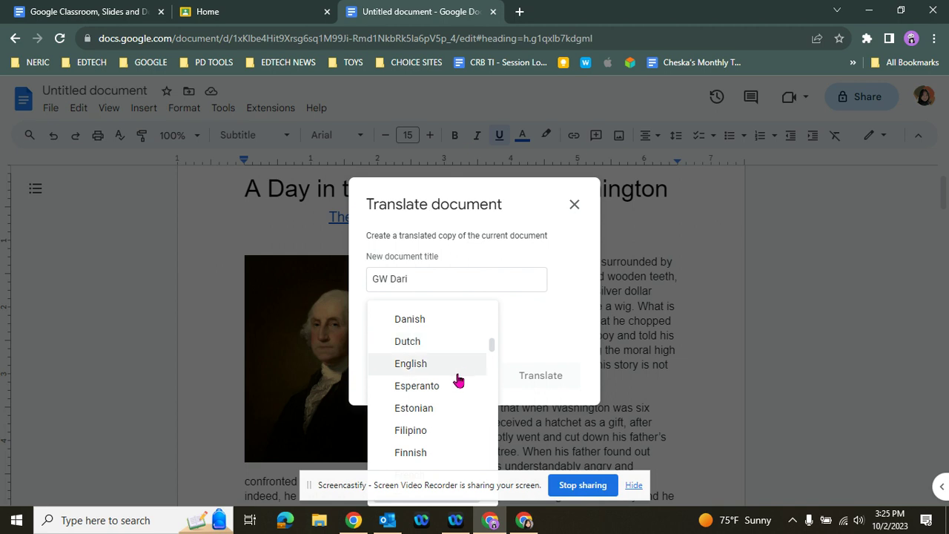
pyautogui.scroll(-1, 459, 374)
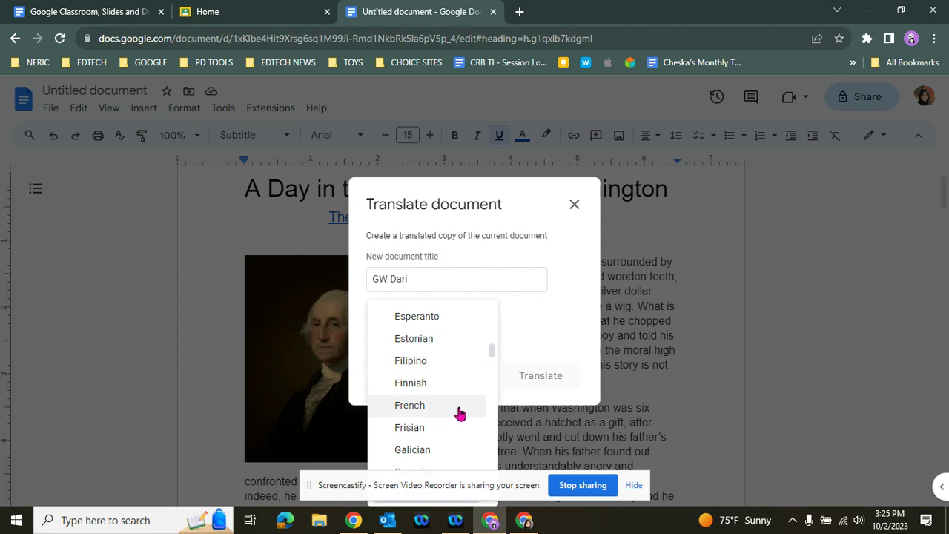
pyautogui.scroll(-10, 458, 411)
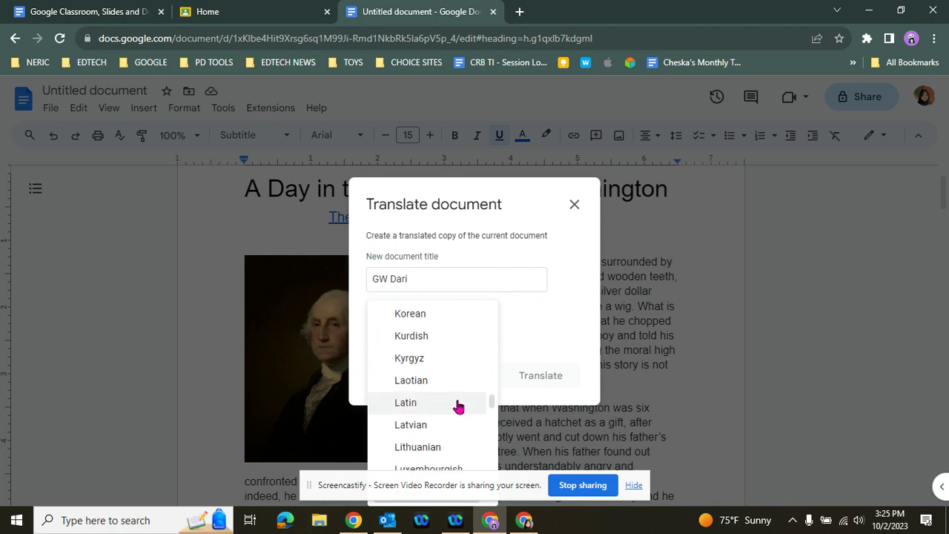
pyautogui.scroll(-9, 458, 406)
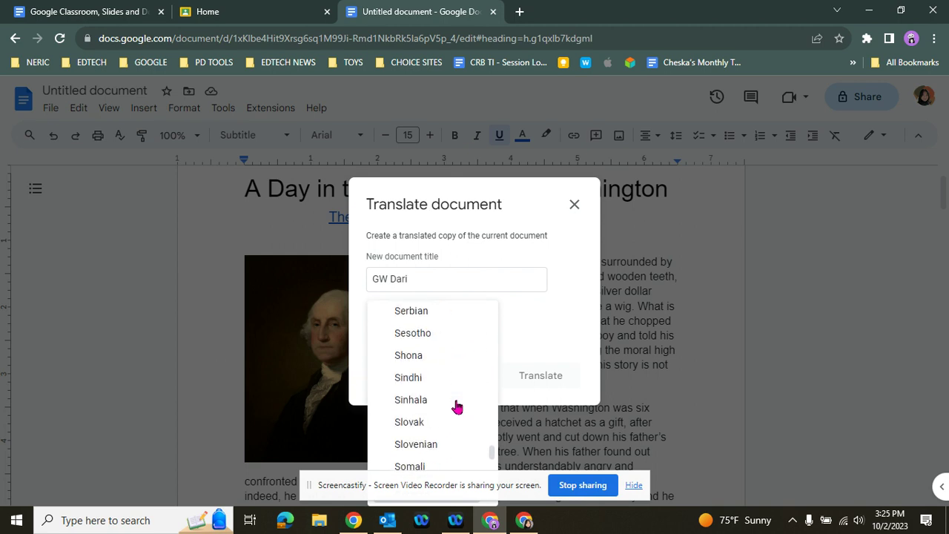
pyautogui.scroll(-3, 456, 406)
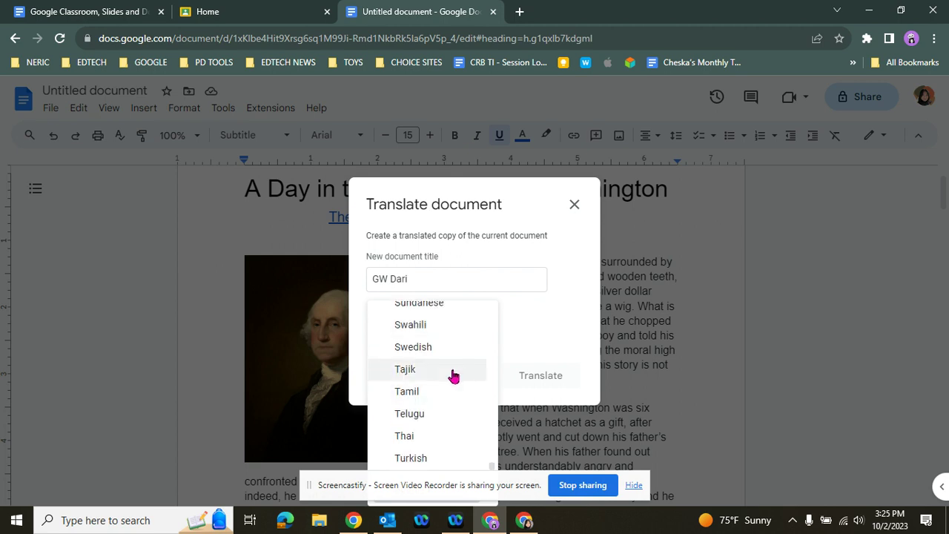
pyautogui.click(452, 374)
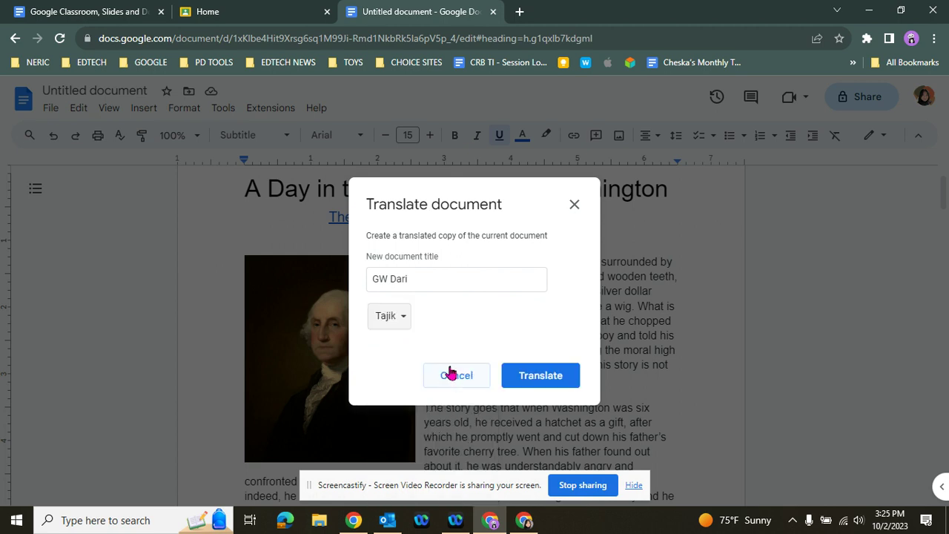
# - Rename the copy to 'GW Dari-Tajik' and create the Tajik translation
pyautogui.click(438, 271)
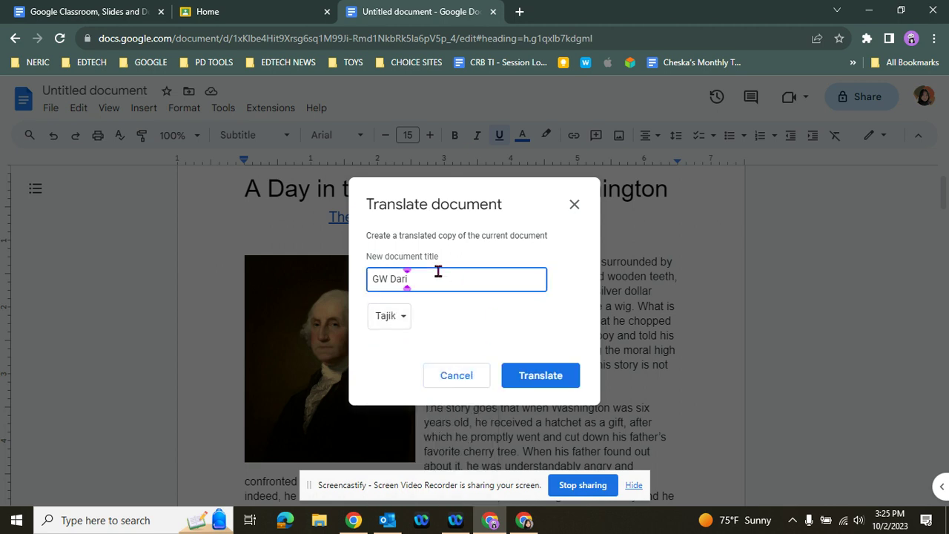
pyautogui.write('-Tajik')
pyautogui.click(553, 314)
pyautogui.click(552, 377)
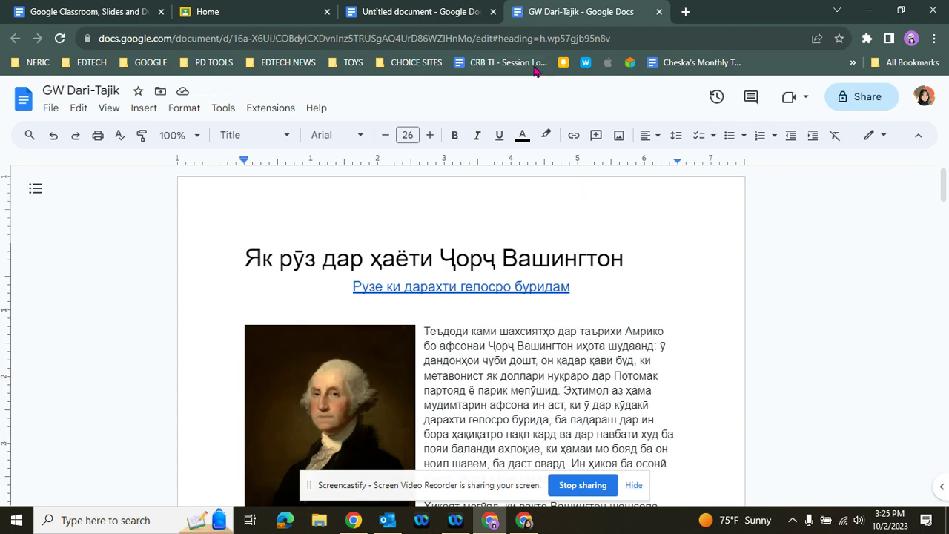
# - Compare the English original with the new GW Dari-Tajik copy, then review the Tajik text
pyautogui.click(417, 14)
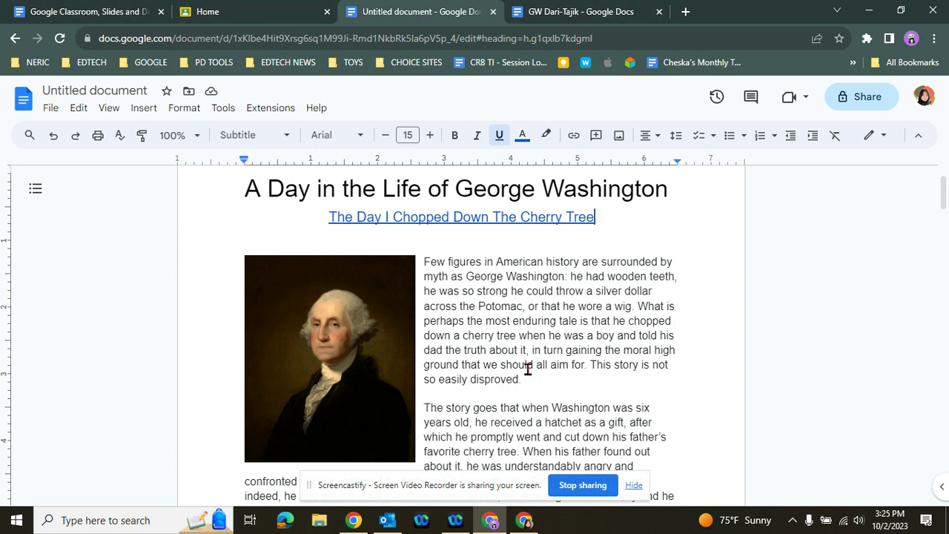
pyautogui.click(585, 15)
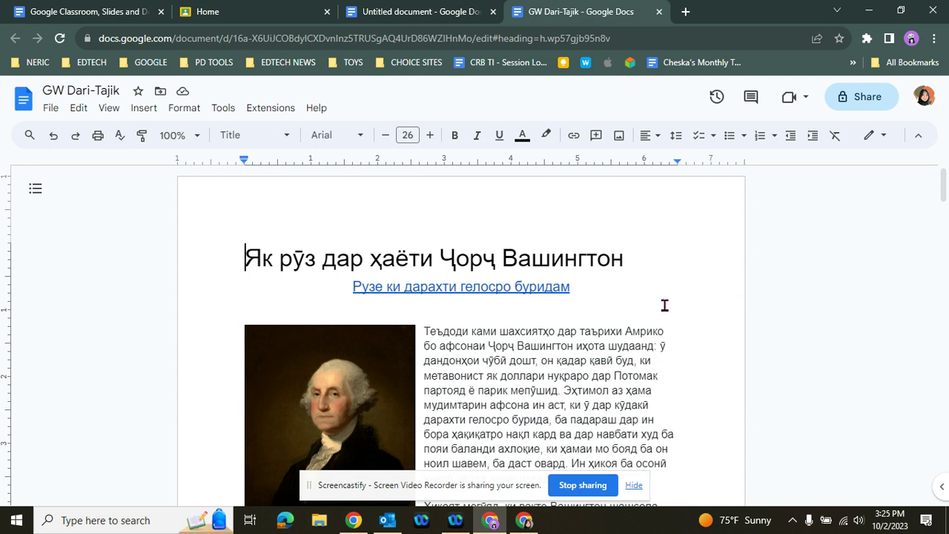
pyautogui.scroll(-4, 663, 370)
pyautogui.scroll(3, 667, 379)
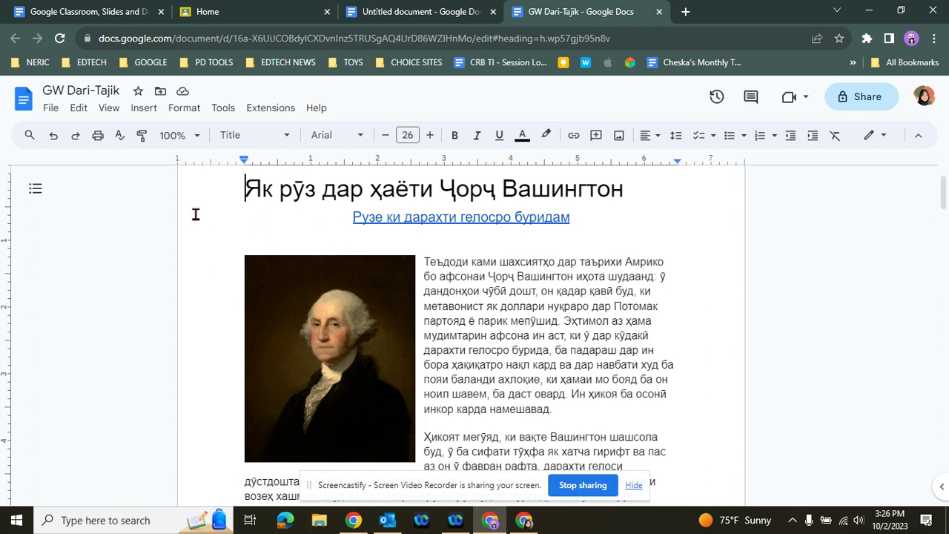
# - Make a translated copy of the Tajik report titled 'GW Tajik - Tagalog' in Filipino
pyautogui.click(225, 109)
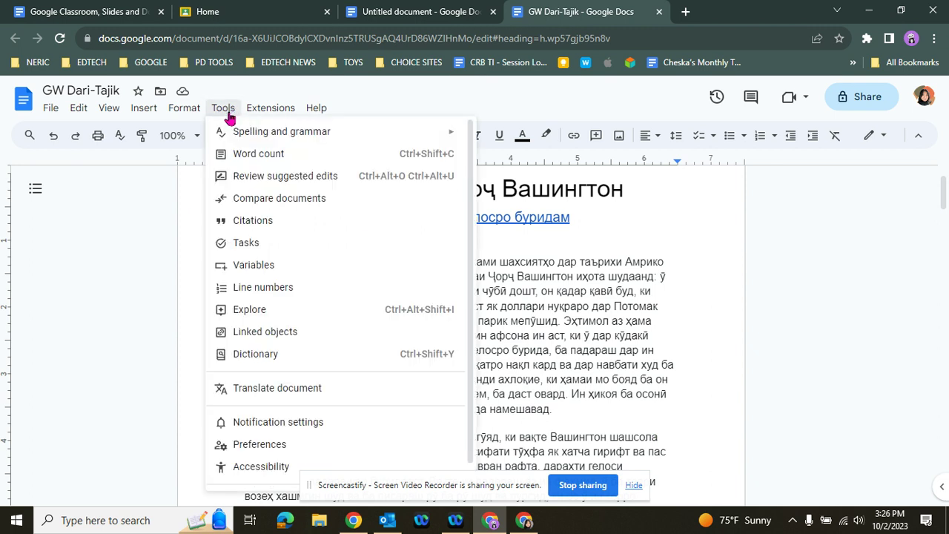
pyautogui.click(280, 387)
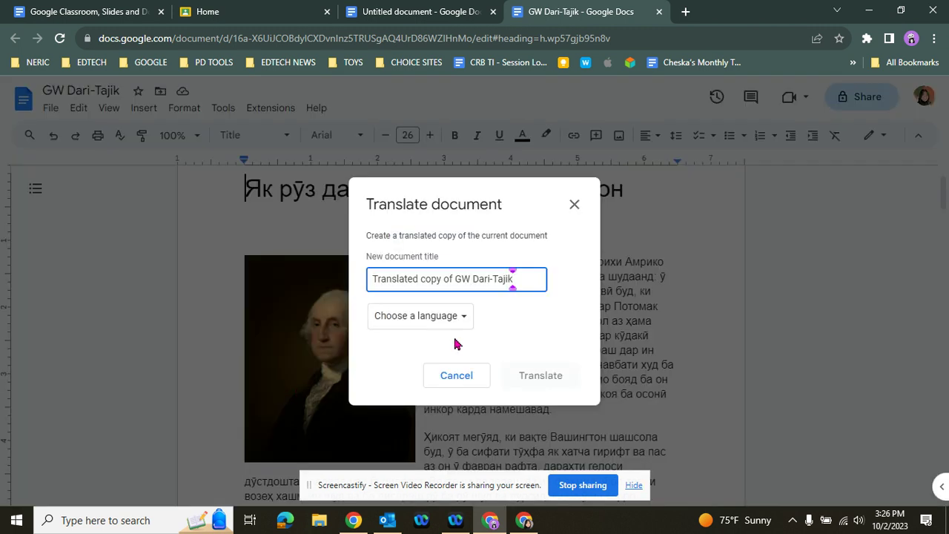
pyautogui.tripleClick(484, 285)
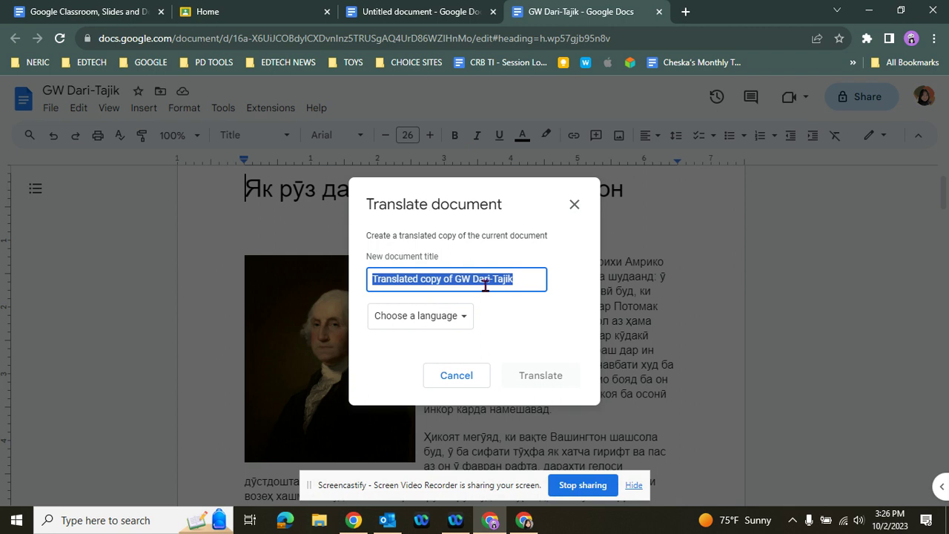
pyautogui.write('GW')
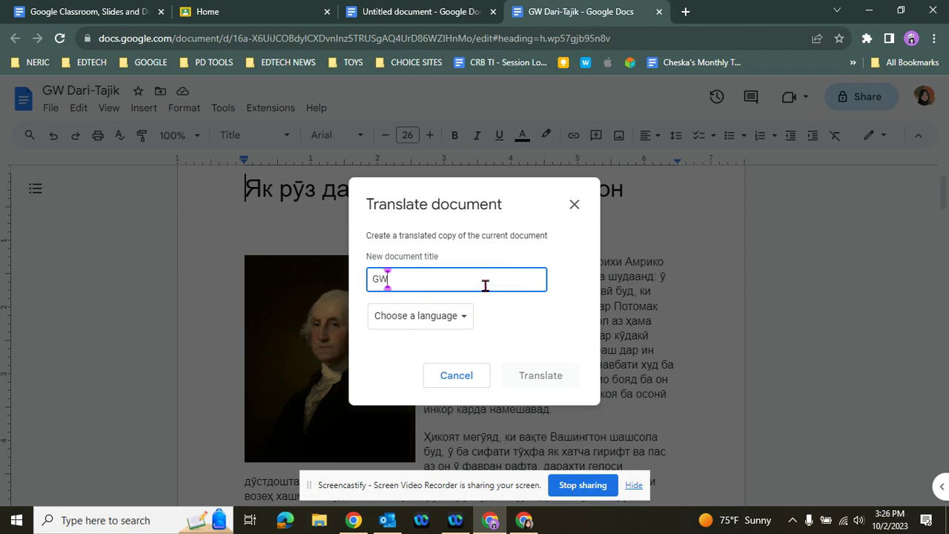
pyautogui.write(' Tajik - Tagalog')
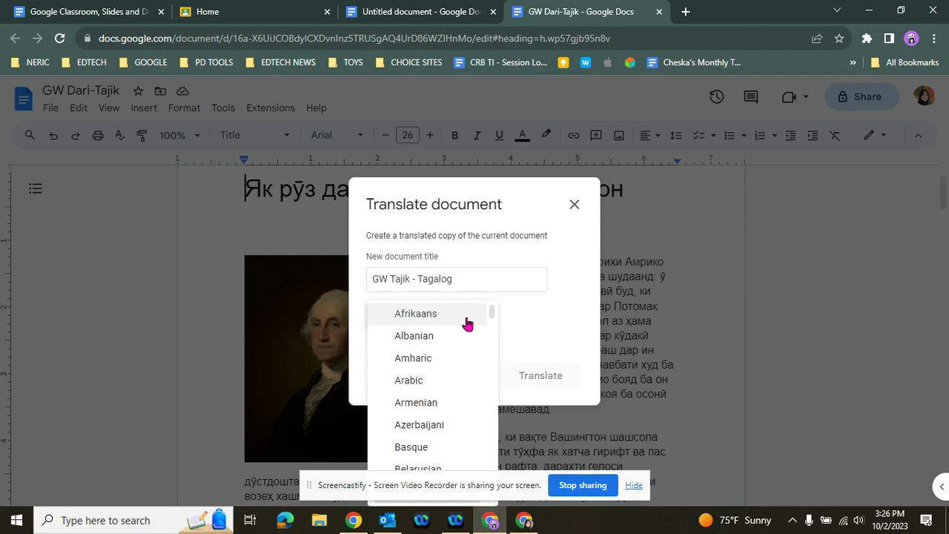
pyautogui.scroll(-4, 468, 368)
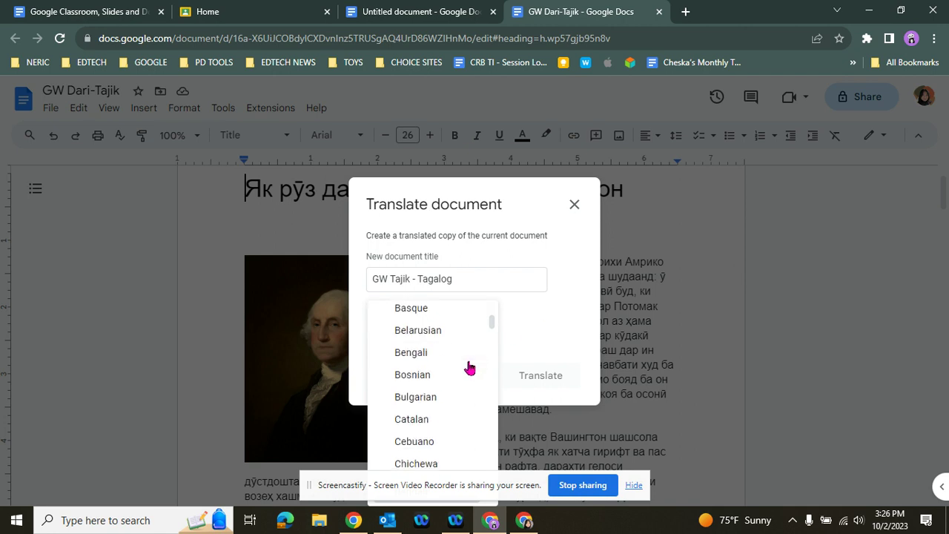
pyautogui.scroll(-3, 462, 390)
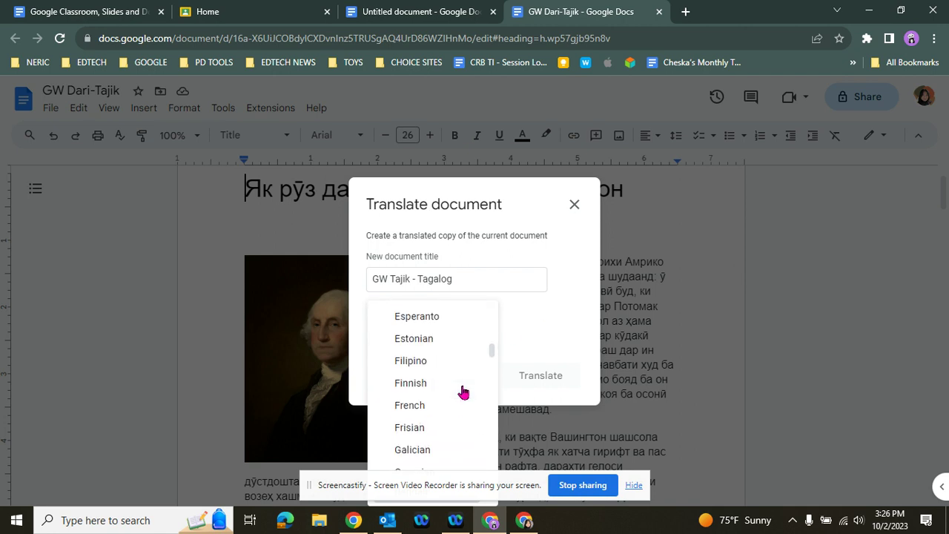
pyautogui.click(452, 371)
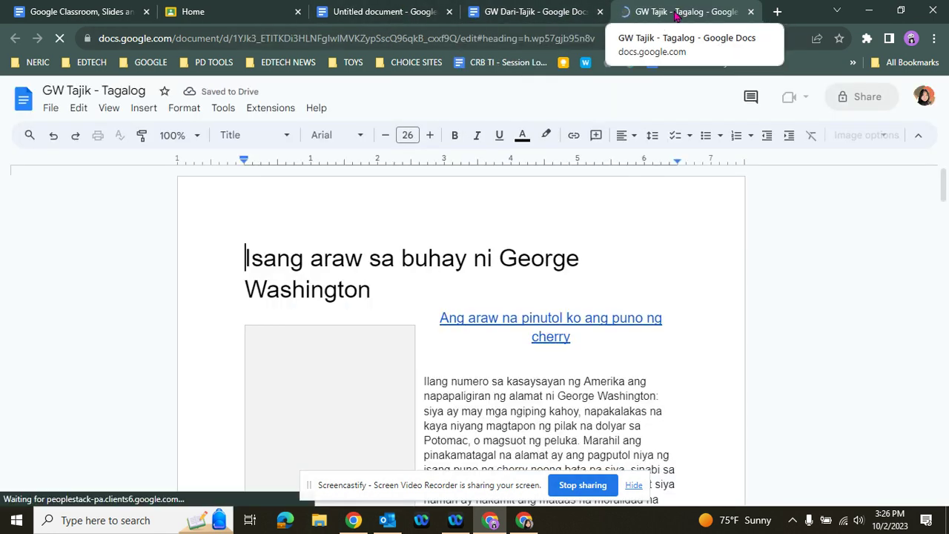
# - In the Tagalog translated copy, select the linked subtitle to preview its link, then dismiss it
pyautogui.click(453, 13)
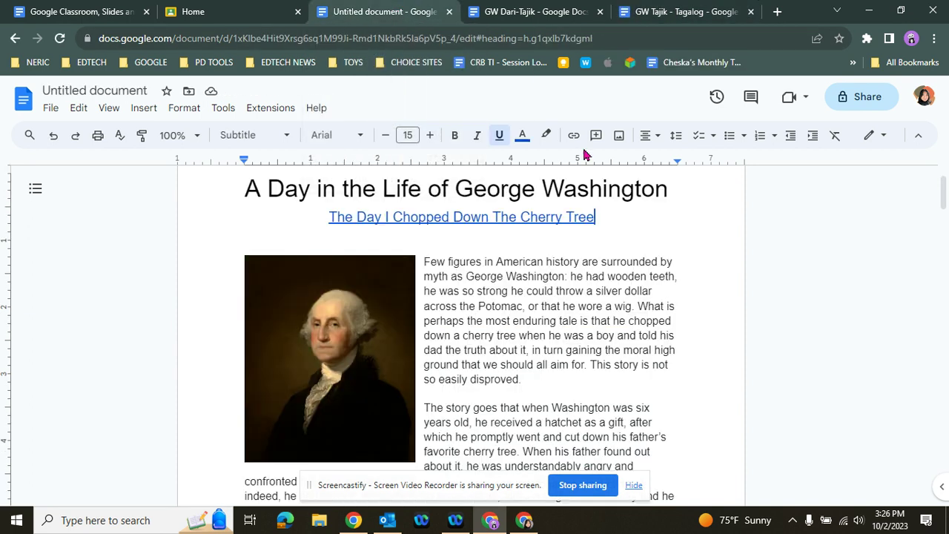
pyautogui.click(695, 9)
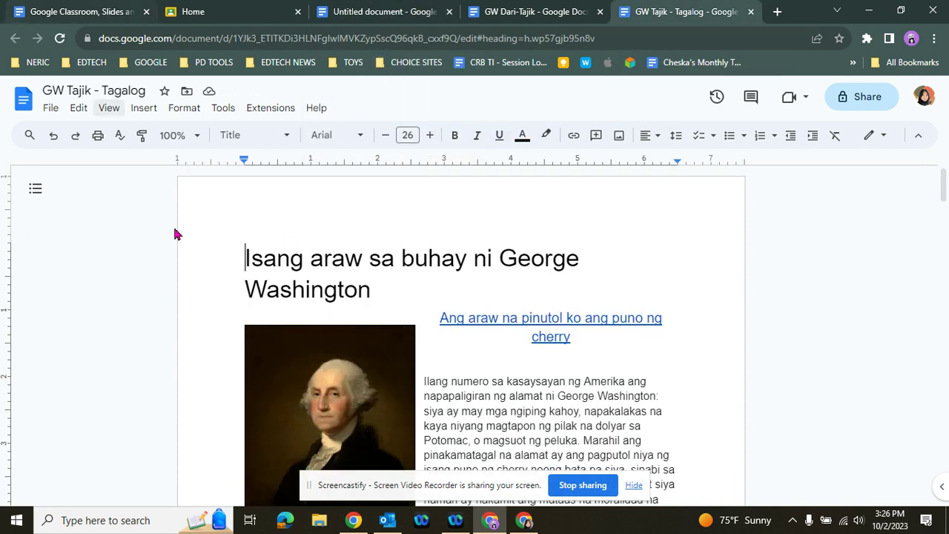
pyautogui.scroll(-1, 606, 410)
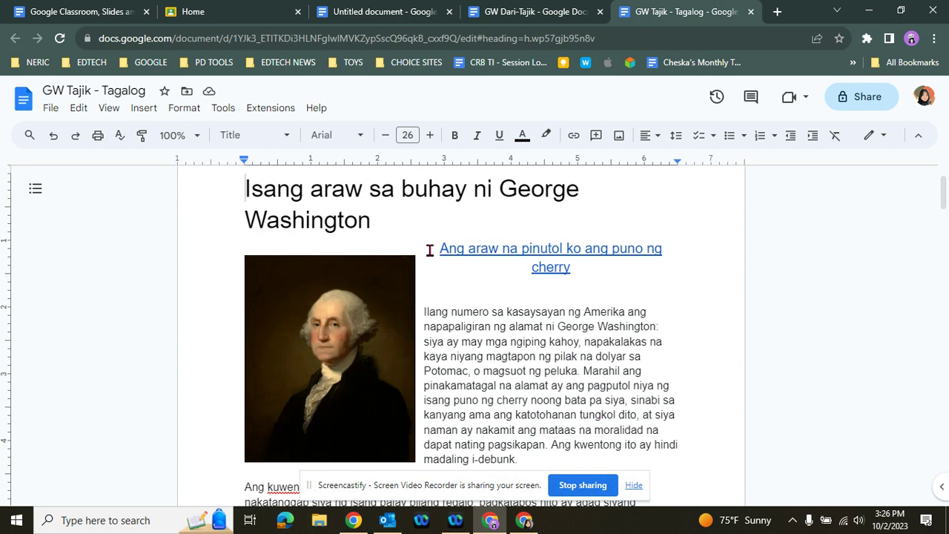
pyautogui.moveTo(437, 248); pyautogui.dragTo(593, 252)
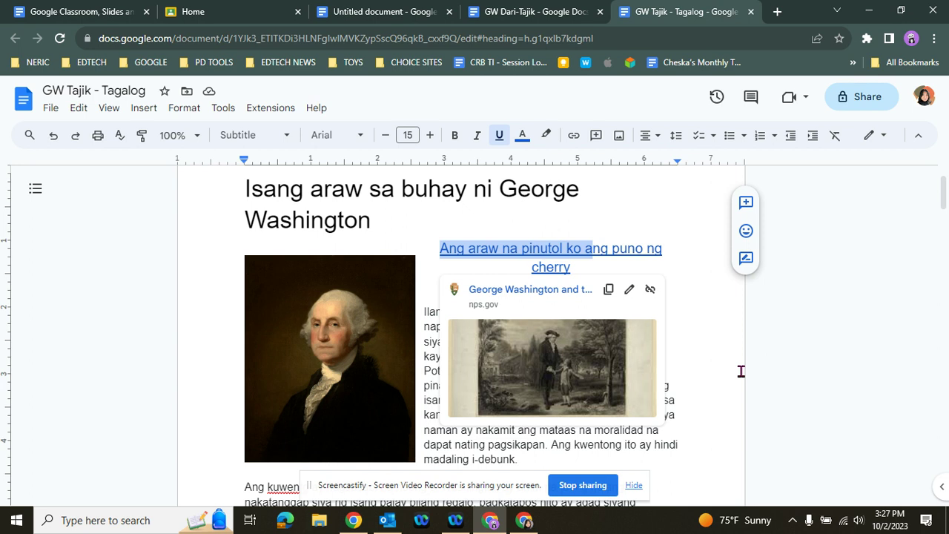
pyautogui.click(716, 349)
# - Check the silver dollar body line, then return to the English original document
pyautogui.hotkey('shift', 'Home')
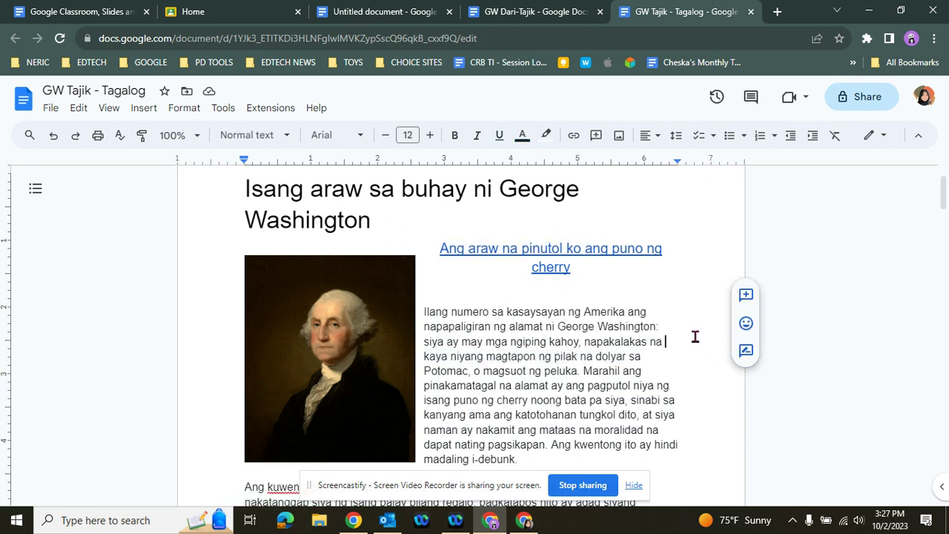
pyautogui.click(694, 338)
pyautogui.scroll(-2, 658, 347)
pyautogui.scroll(2, 656, 346)
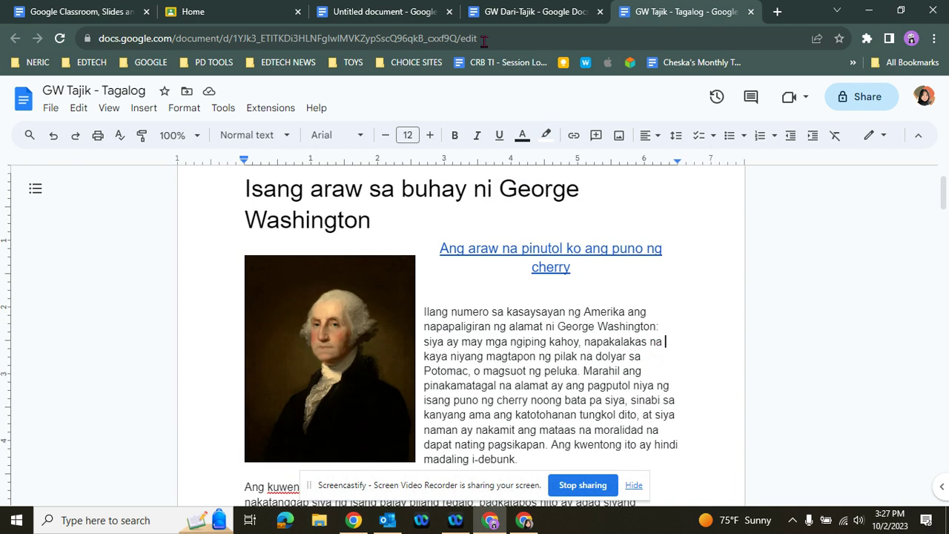
pyautogui.click(400, 12)
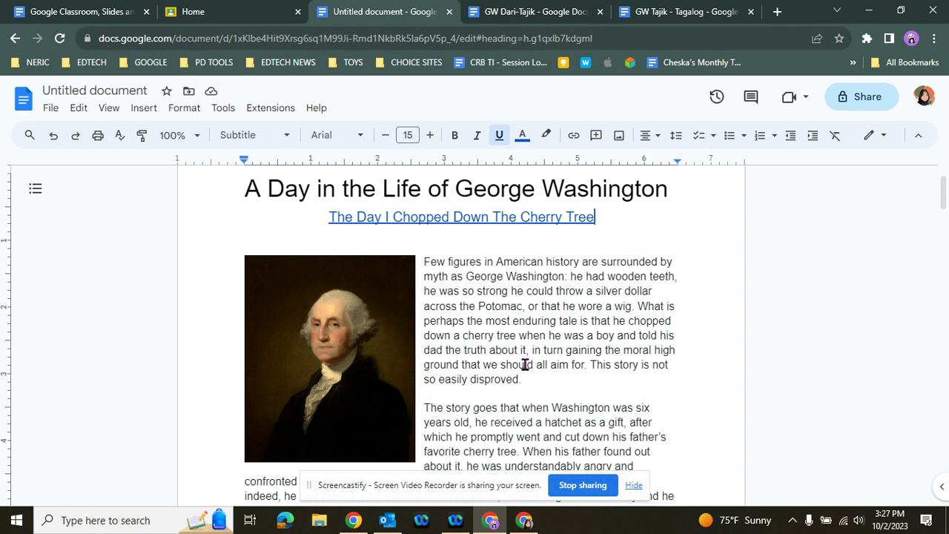
# - In the GW Tajik - Tagalog copy, add a test line with a person's name at the top of page 4
pyautogui.click(649, 19)
pyautogui.scroll(-15, 601, 272)
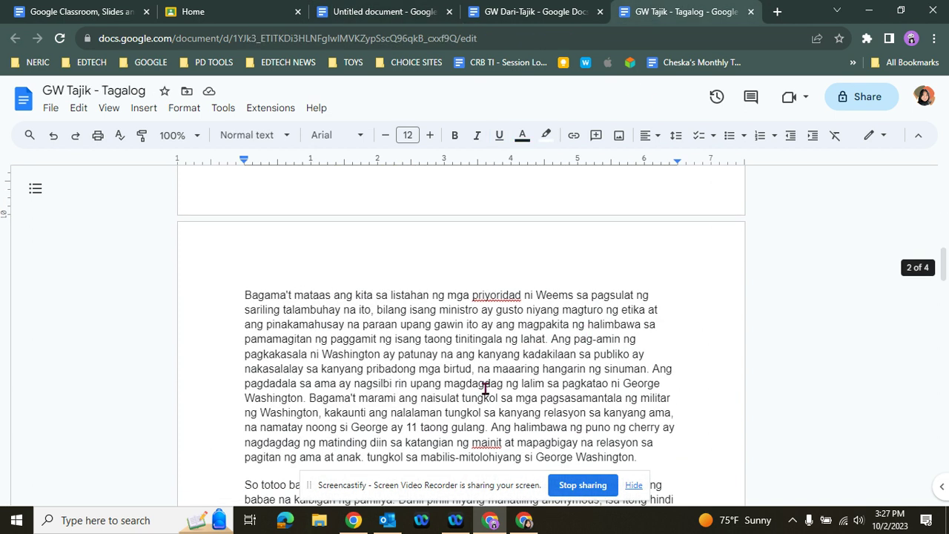
pyautogui.scroll(-10, 364, 370)
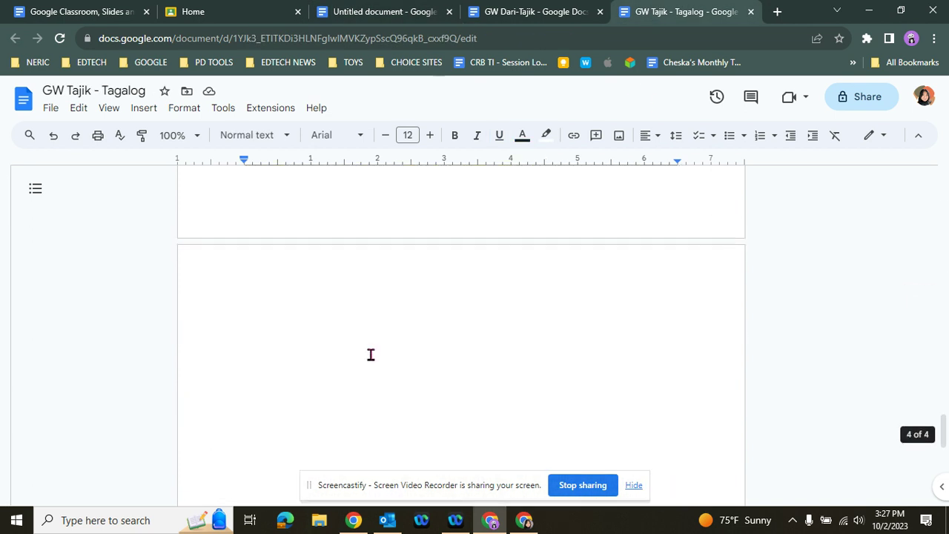
pyautogui.scroll(4, 366, 374)
pyautogui.scroll(-2, 363, 403)
pyautogui.click(351, 432)
pyautogui.scroll(-1, 351, 433)
pyautogui.write('My name is')
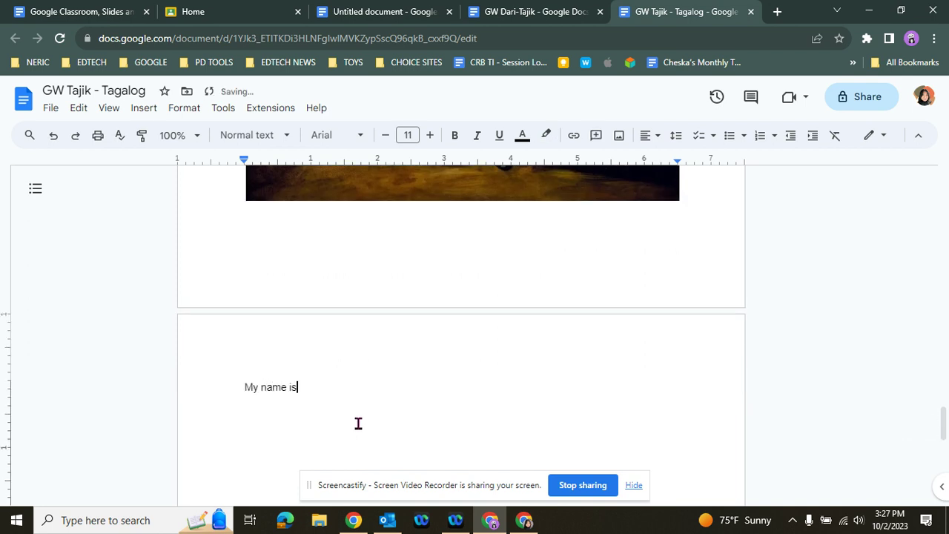
pyautogui.write(' Cheska')
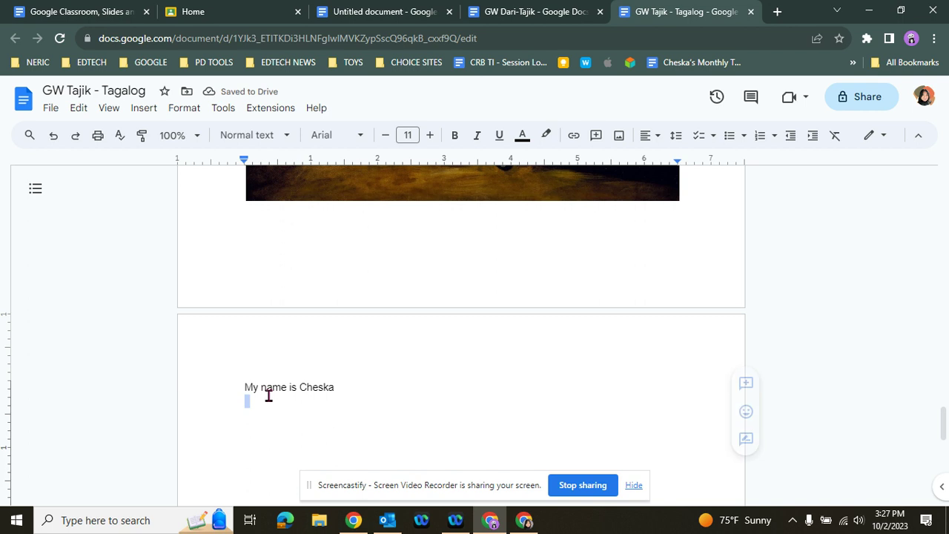
# - Delete the test line from page 4 and scroll back toward the top of the document
pyautogui.moveTo(235, 396); pyautogui.dragTo(209, 383)
pyautogui.press('BackSpace')
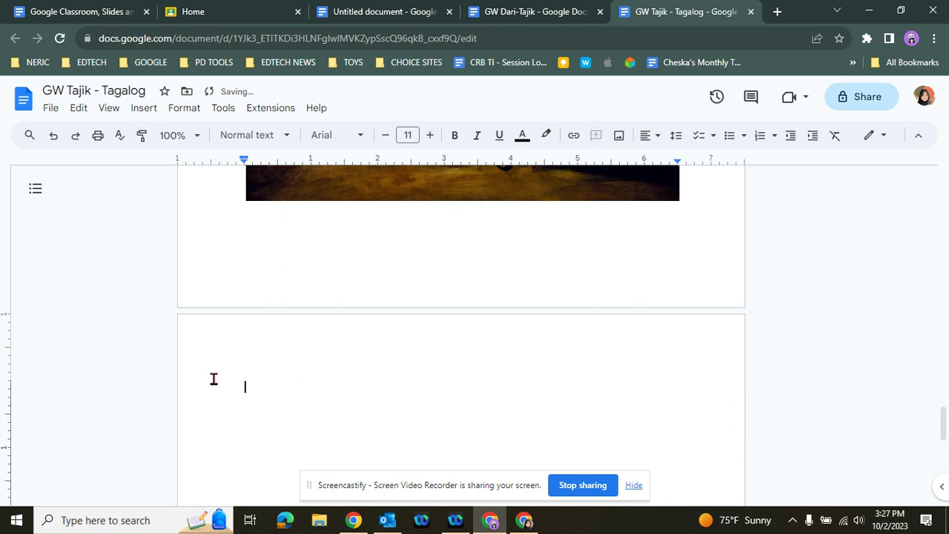
pyautogui.press('BackSpace')
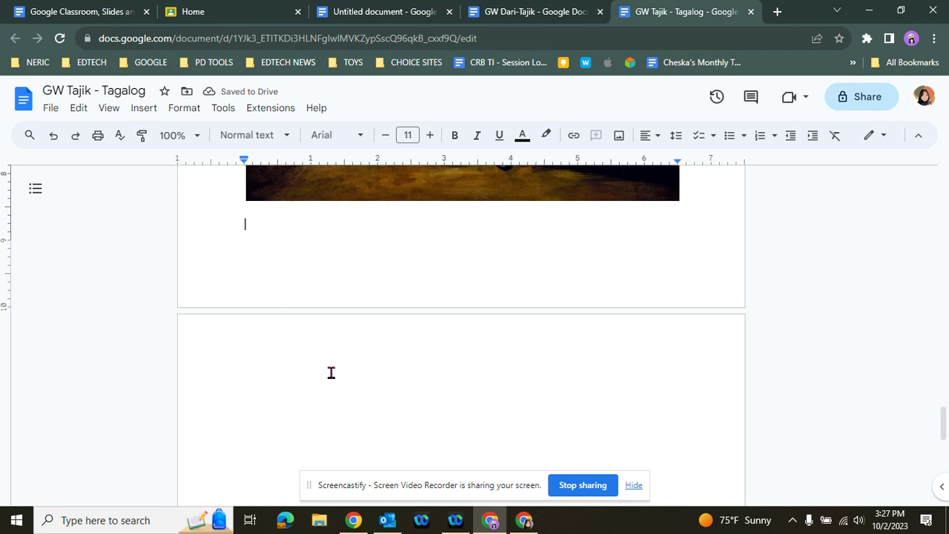
pyautogui.scroll(15, 332, 379)
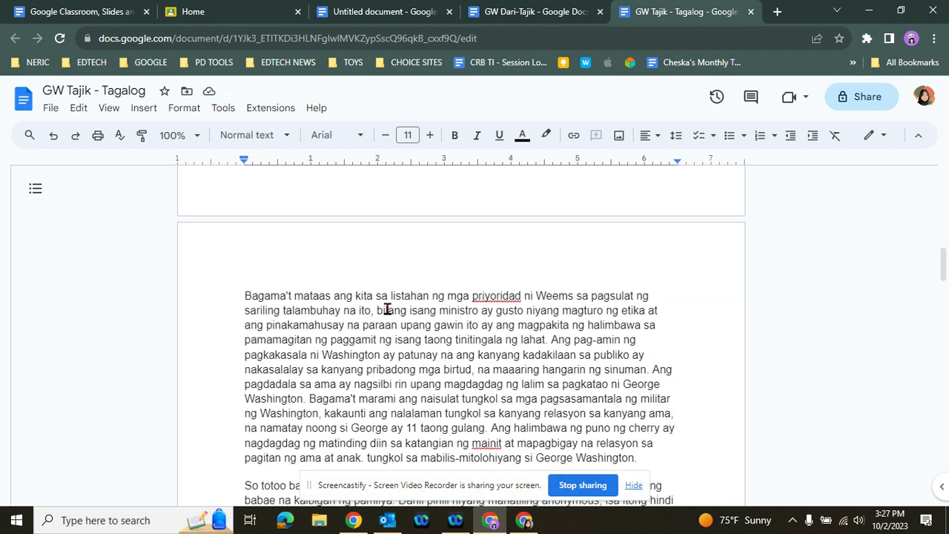
pyautogui.scroll(10, 387, 304)
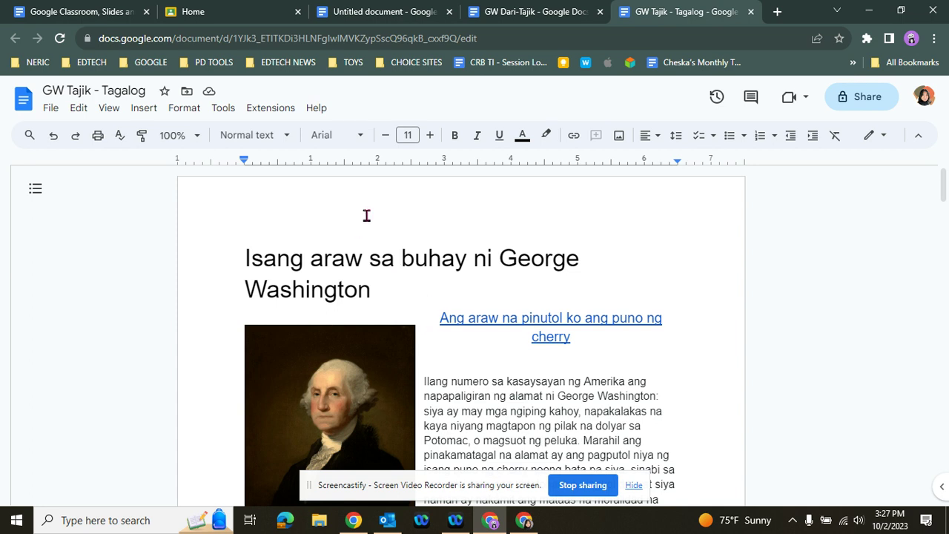
pyautogui.click(362, 11)
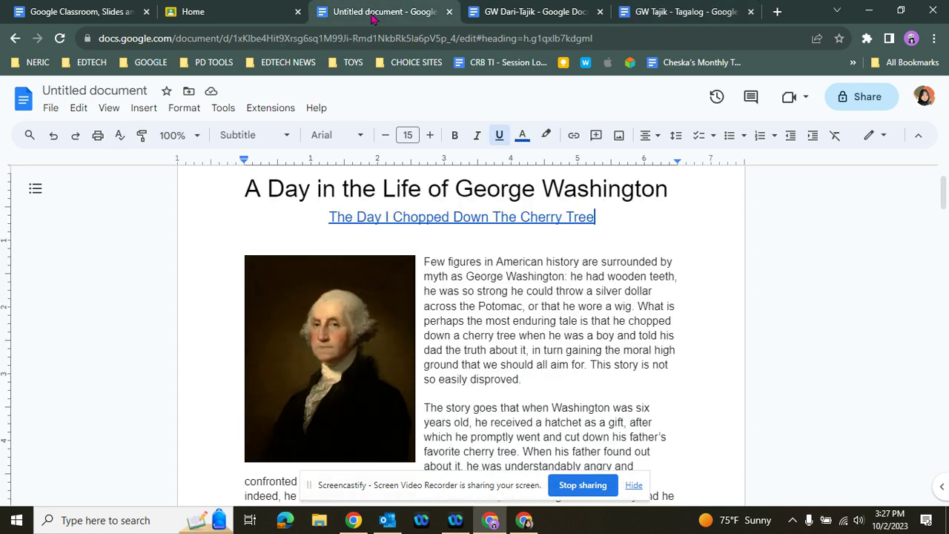
pyautogui.click(50, 109)
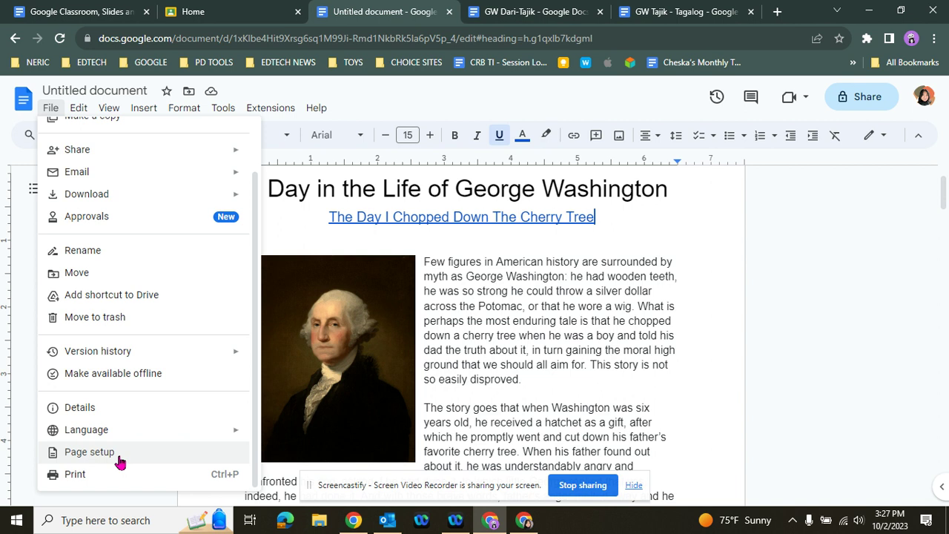
pyautogui.moveTo(127, 355)
pyautogui.click(303, 378)
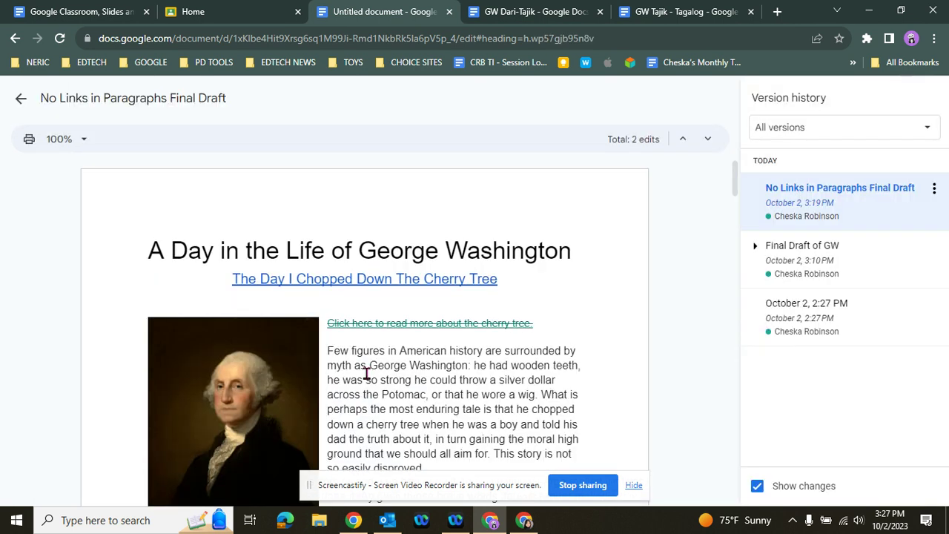
pyautogui.click(529, 12)
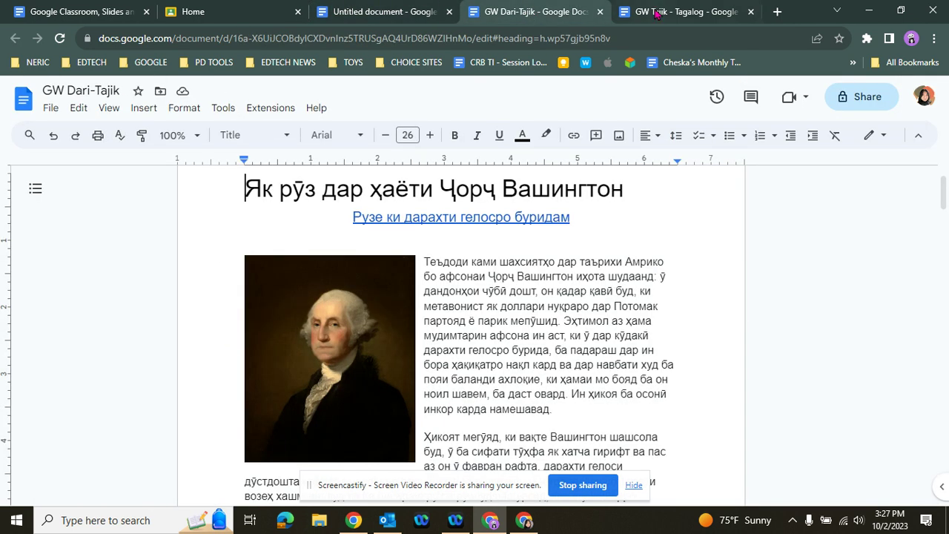
pyautogui.click(682, 10)
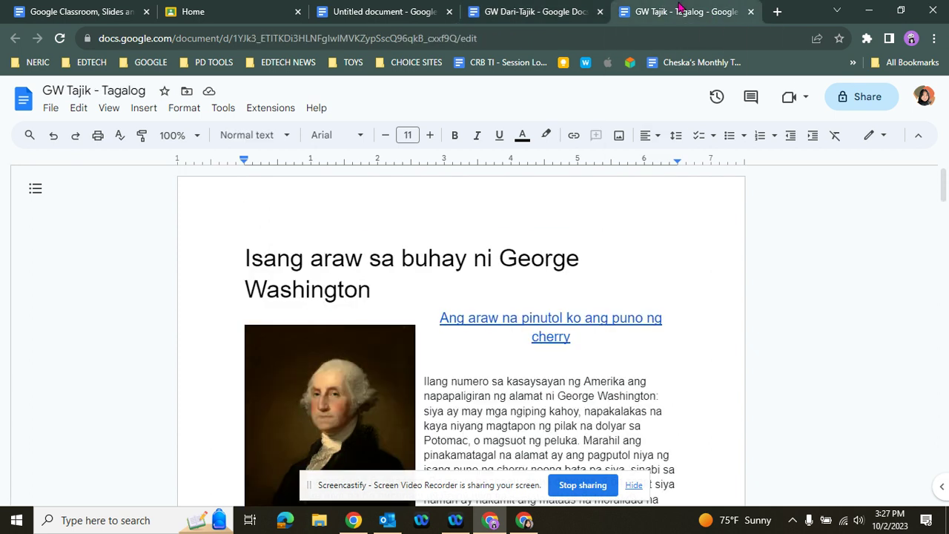